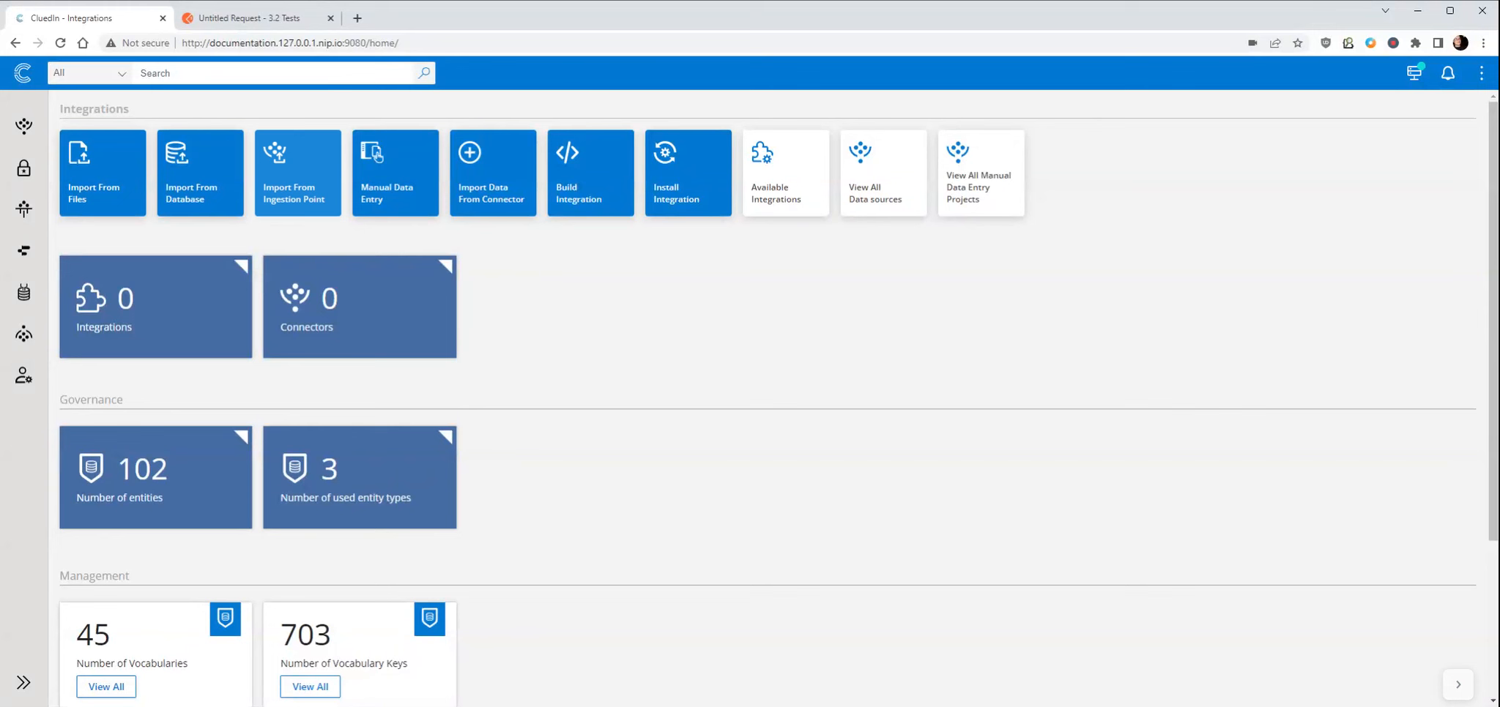
- Start an import from an ingestion point named "From Sales System" in a new group named "Sales"
left_click(299, 201)
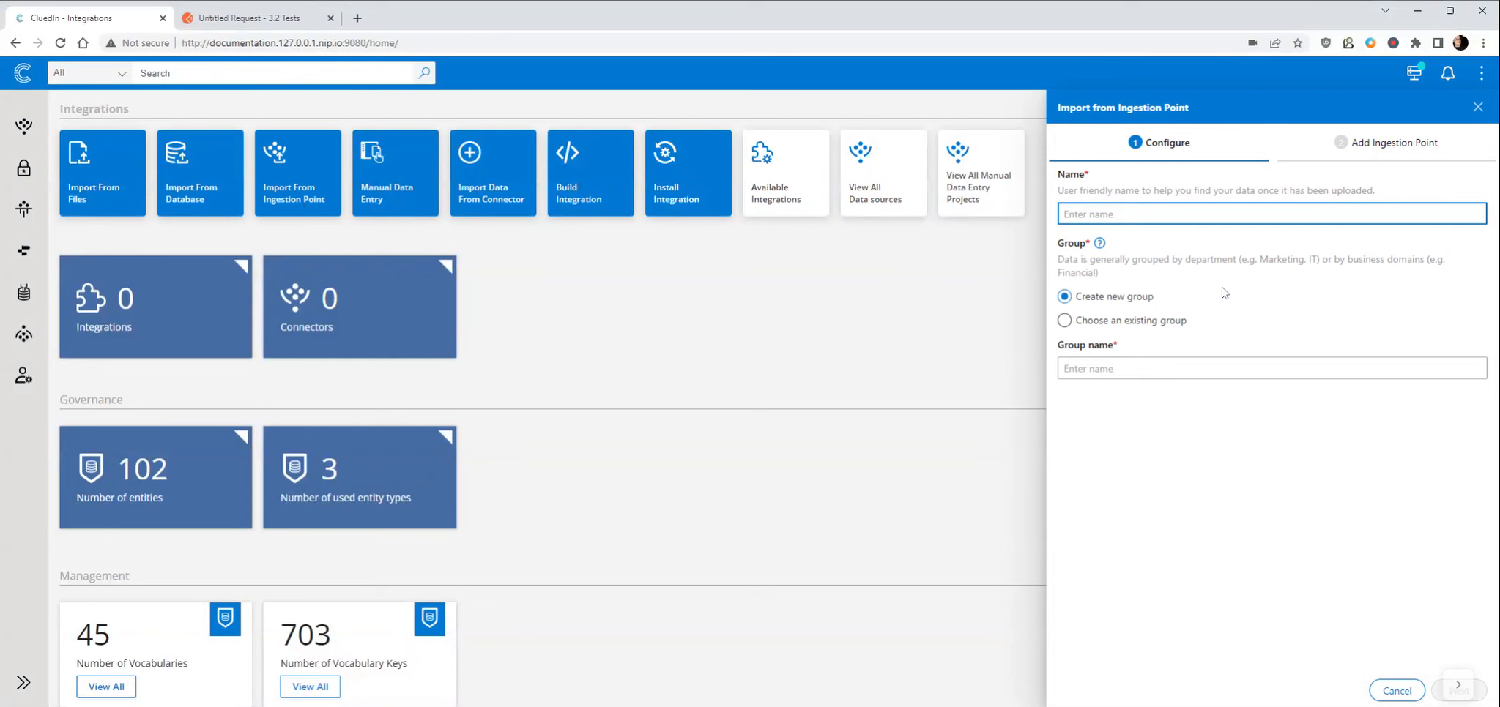
type("From Sales System")
left_click(1118, 364)
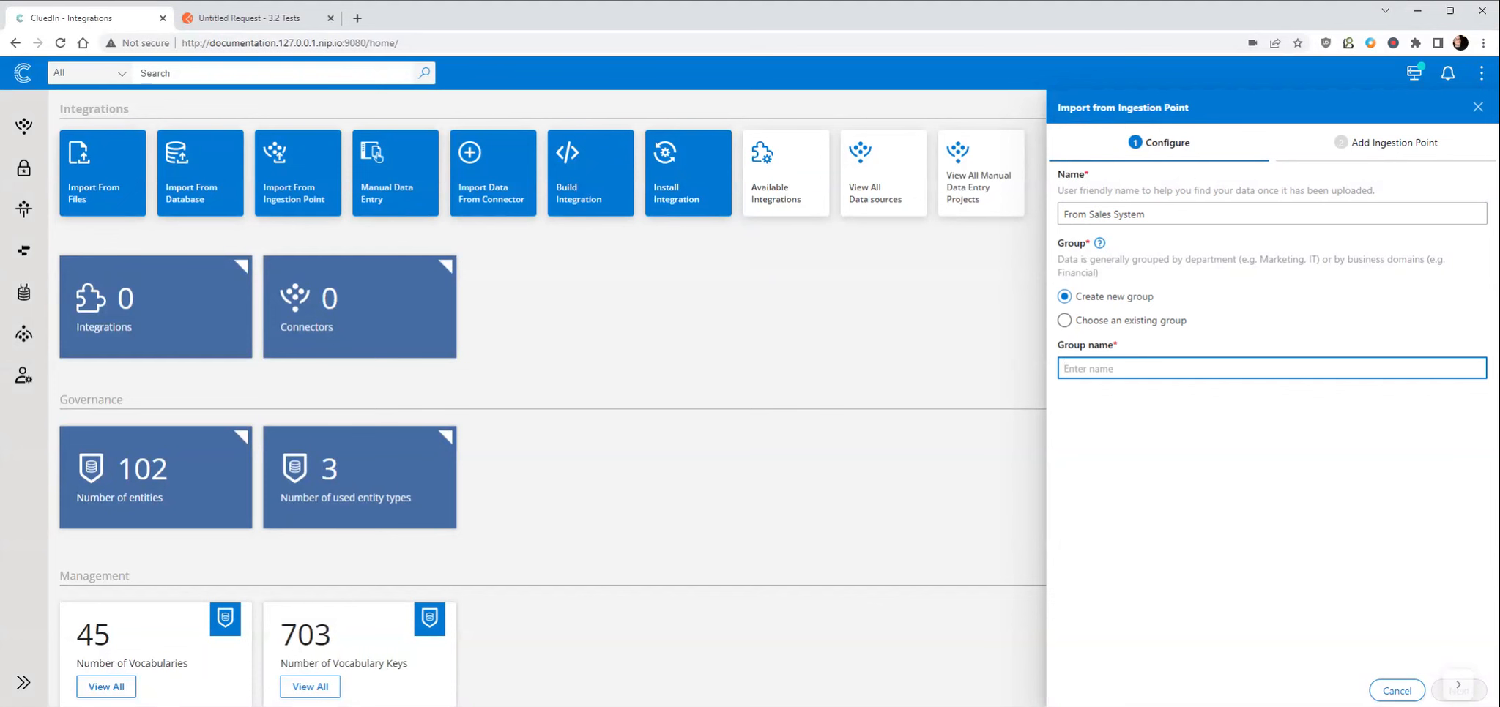
type("Sales")
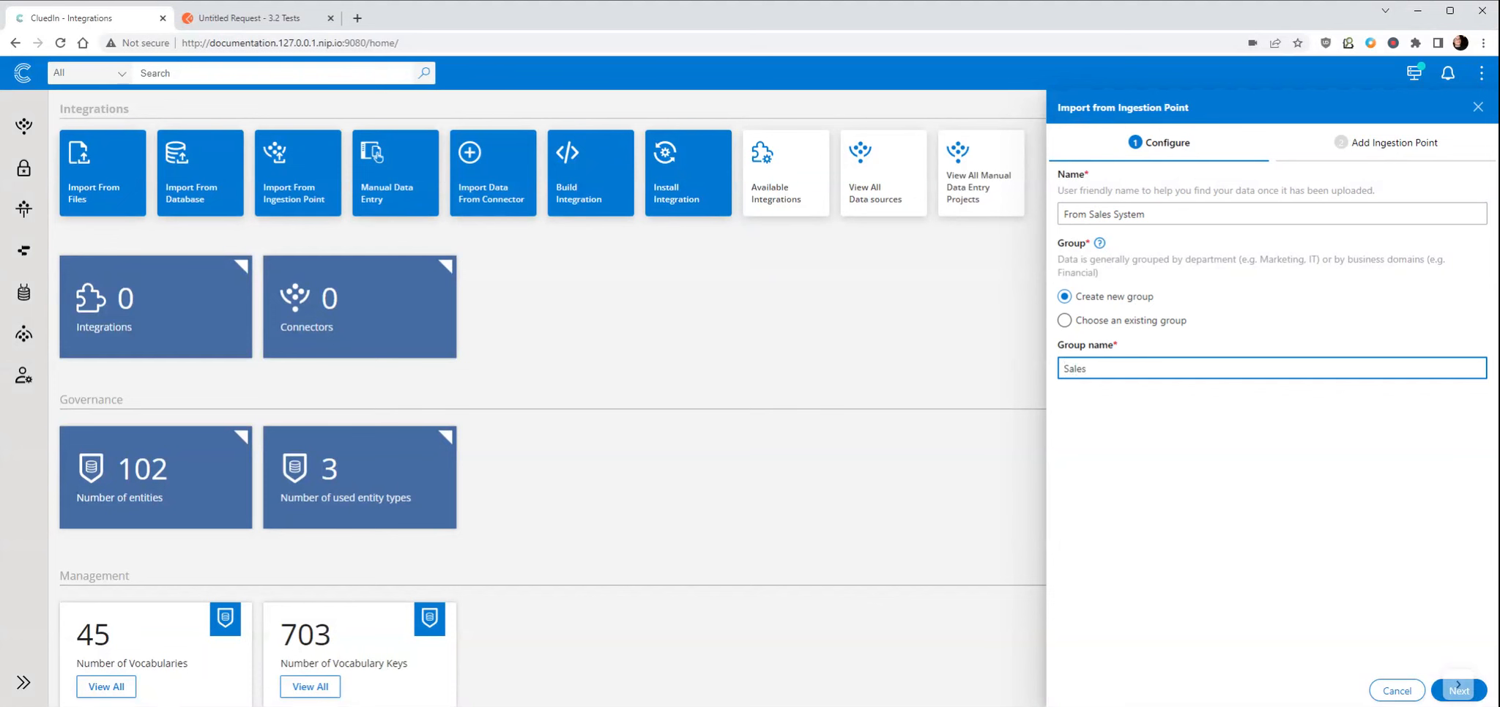
left_click(1457, 689)
- Add the ingestion endpoint "Incoming Sales" with a new mapping and the Organization entity type
left_click(1220, 213)
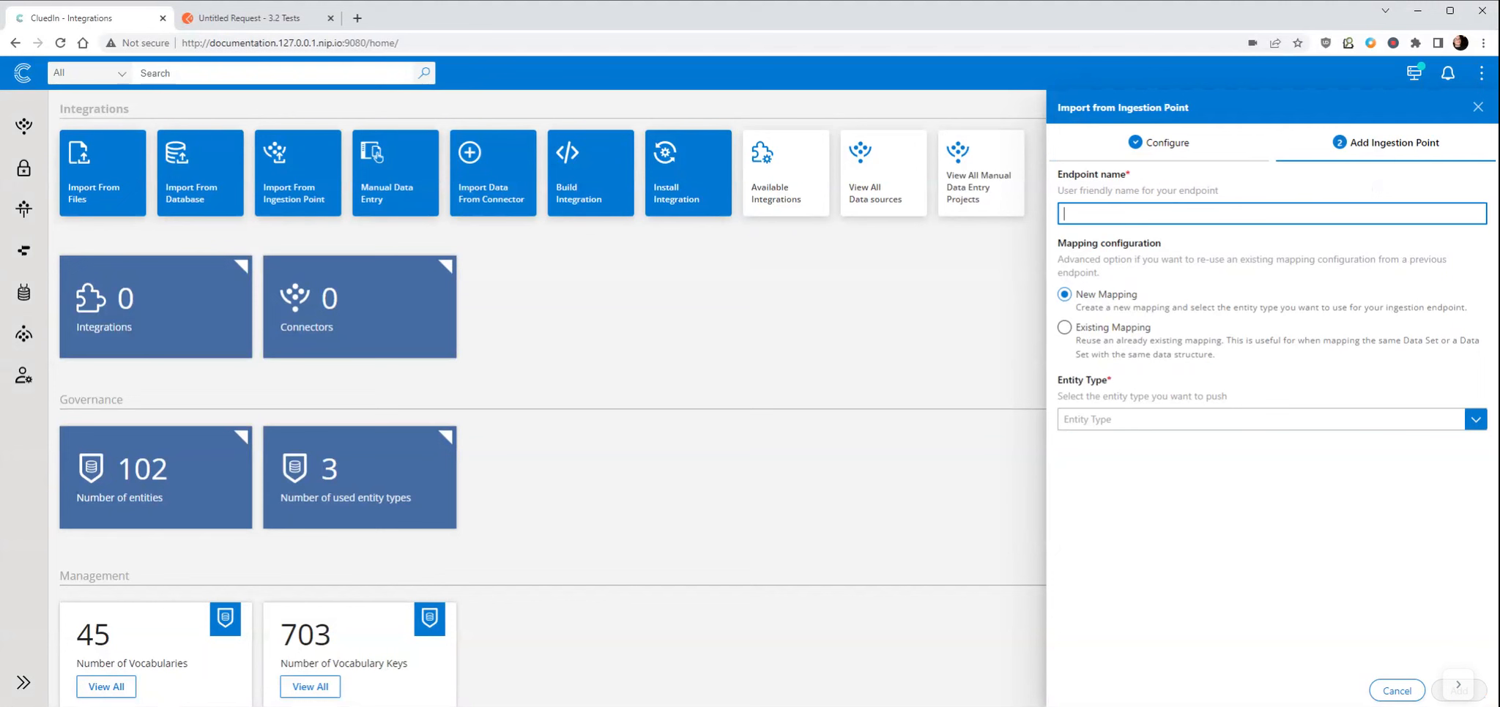
type("Incoming Sales")
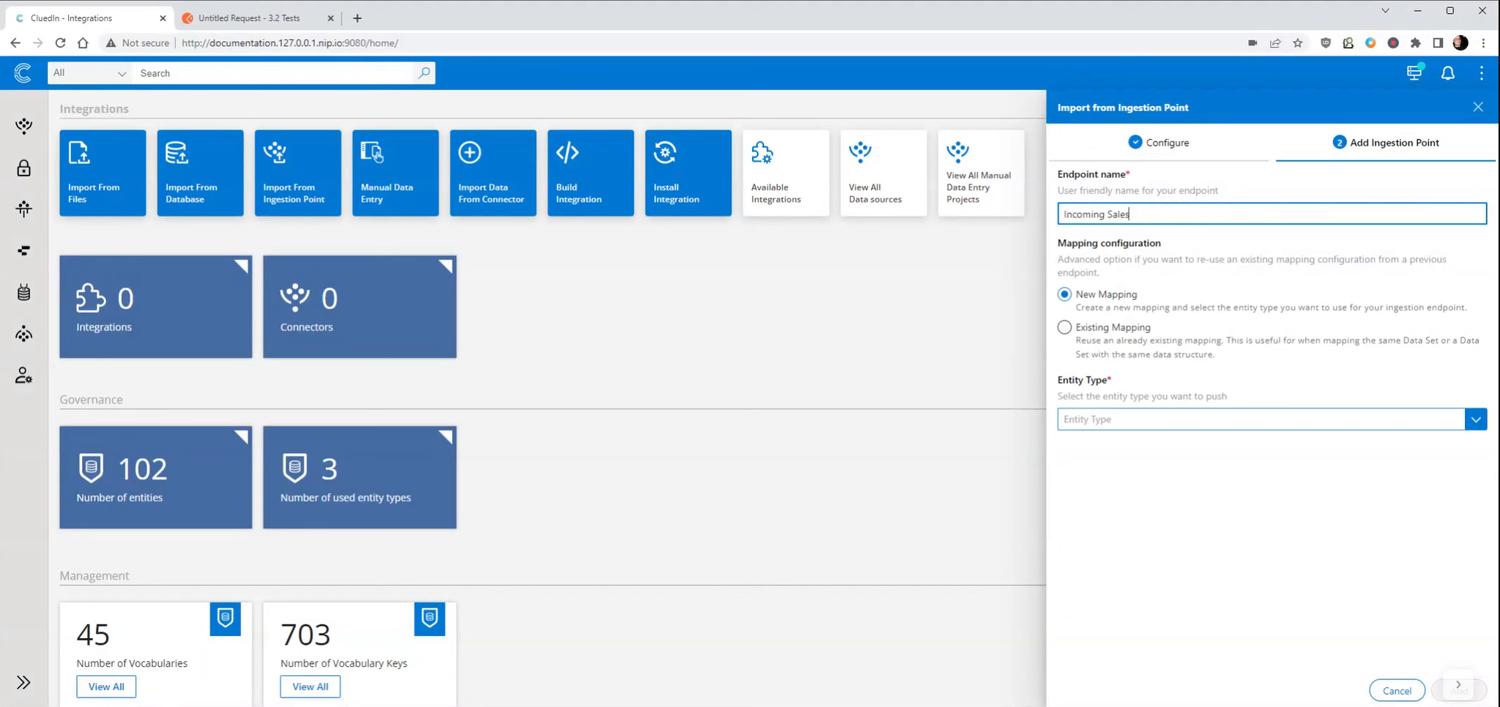
left_click(1170, 428)
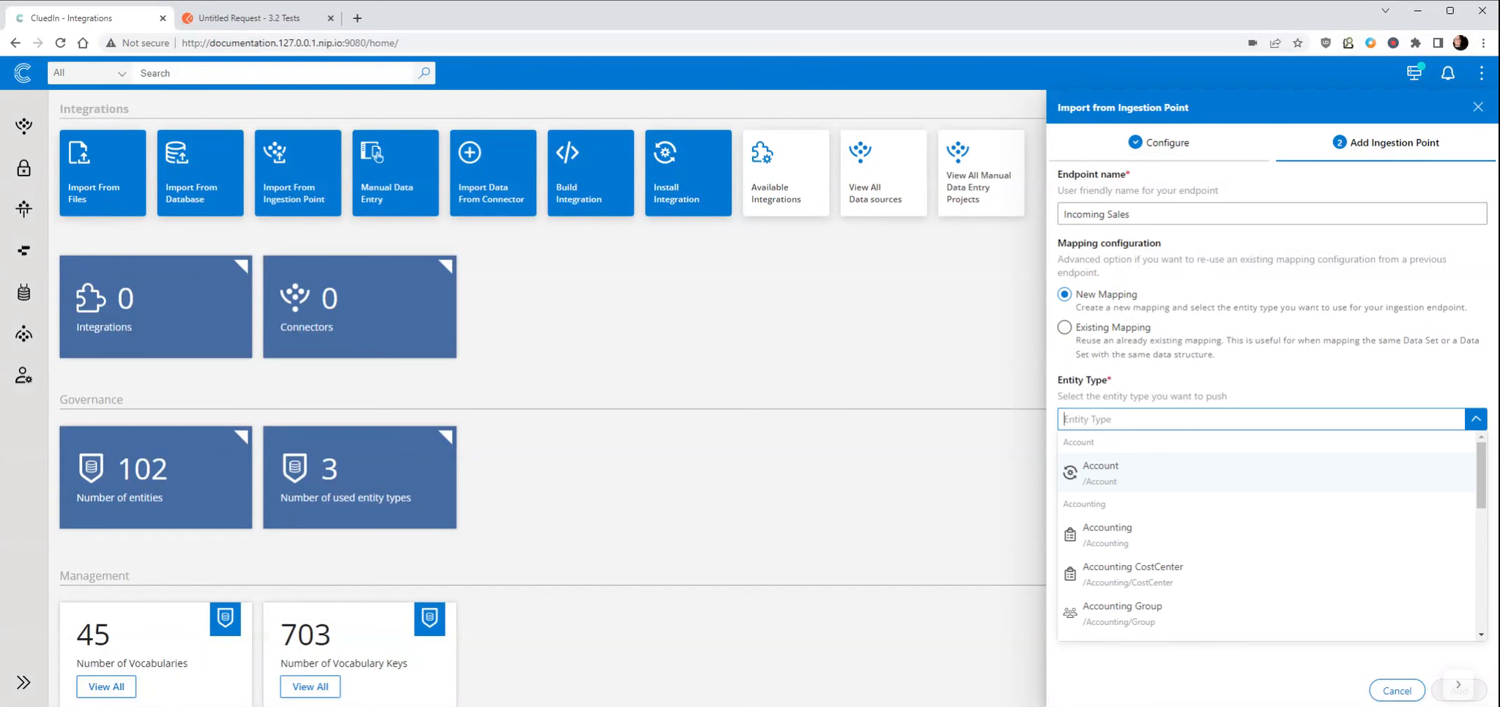
type("Orga")
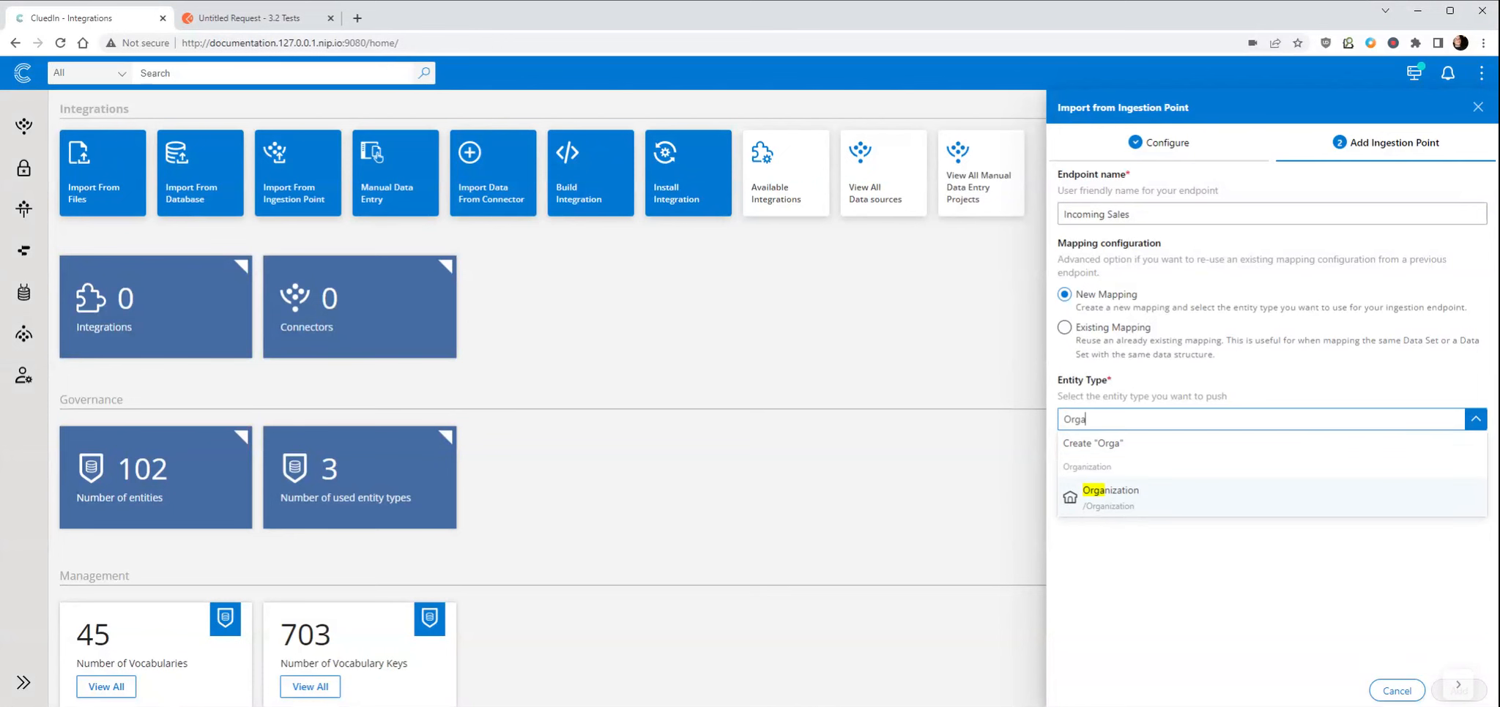
left_click(1110, 497)
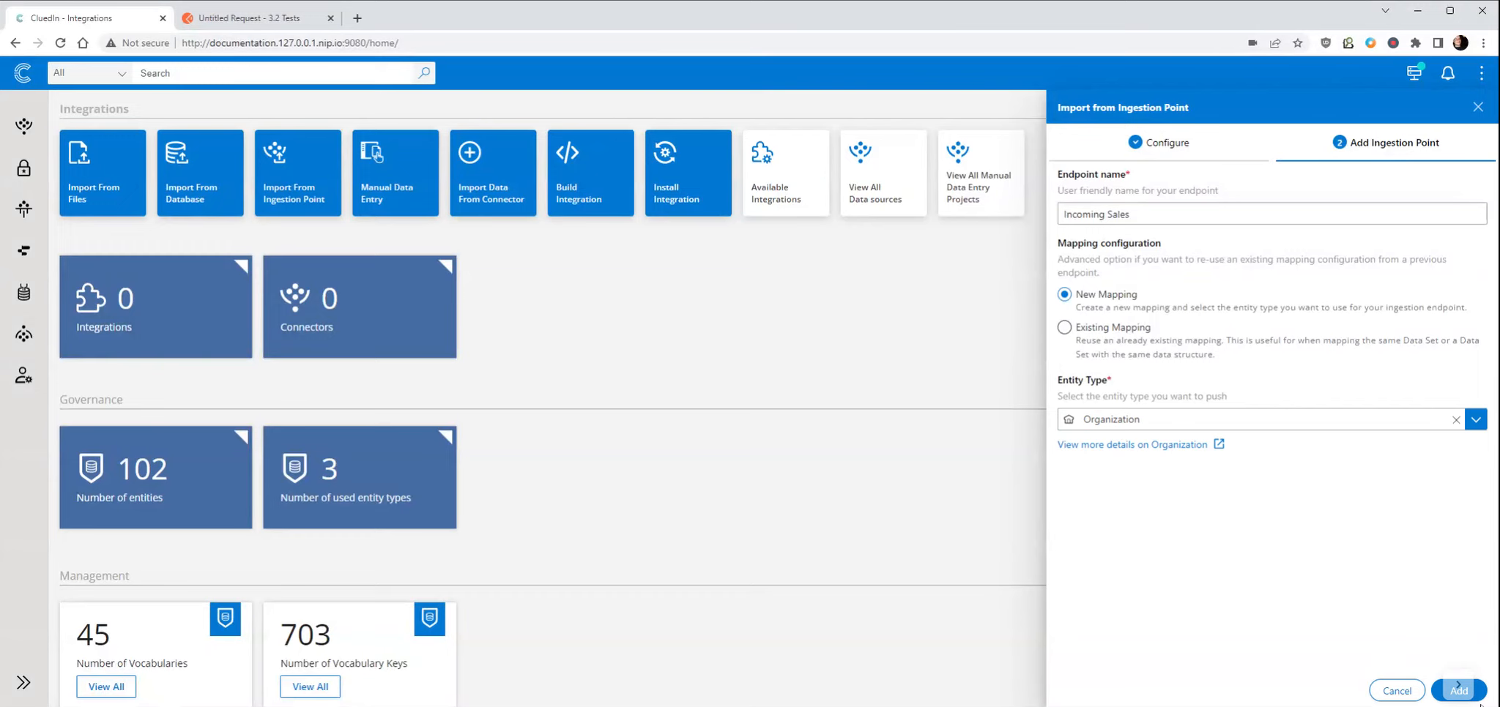
left_click(1459, 688)
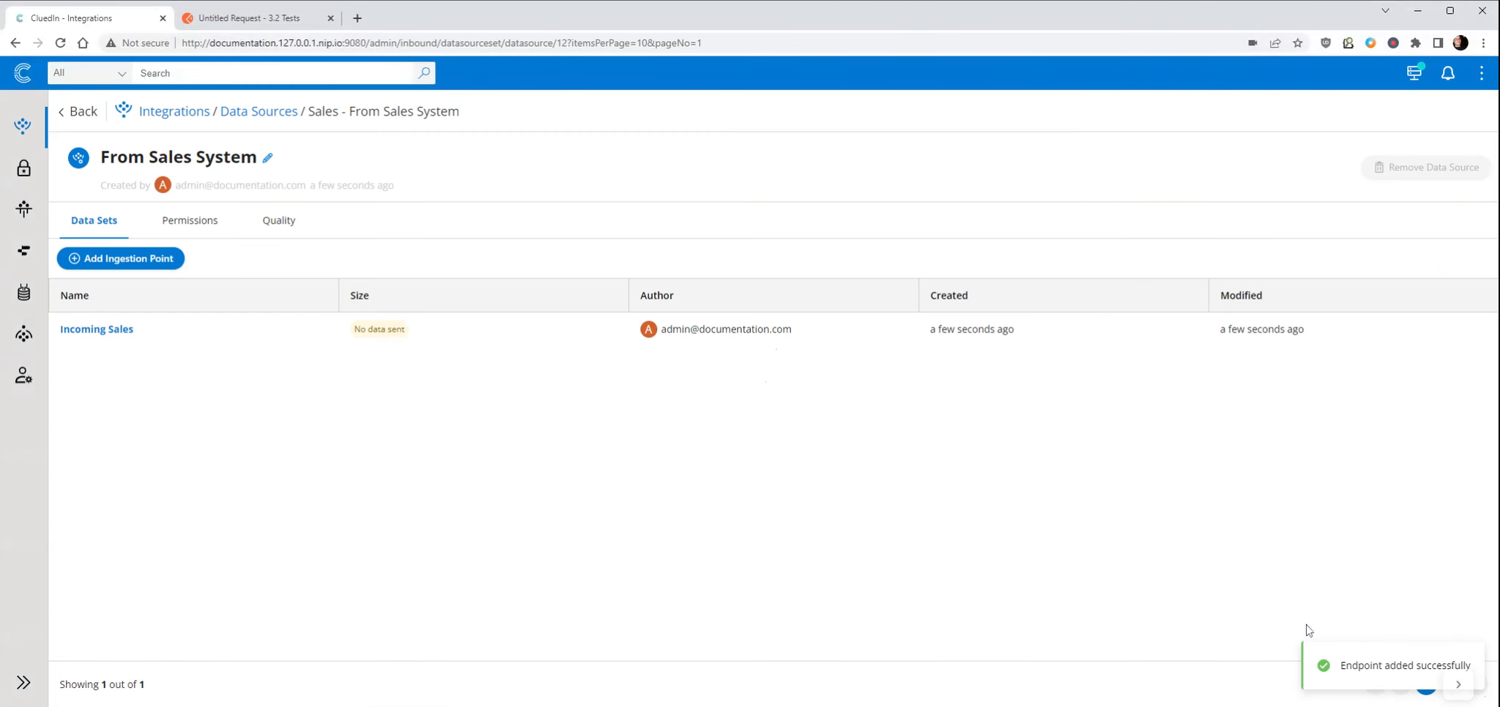
- Open the Incoming Sales data set's ingestion instructions and examine the POST endpoint URL
left_click(123, 331)
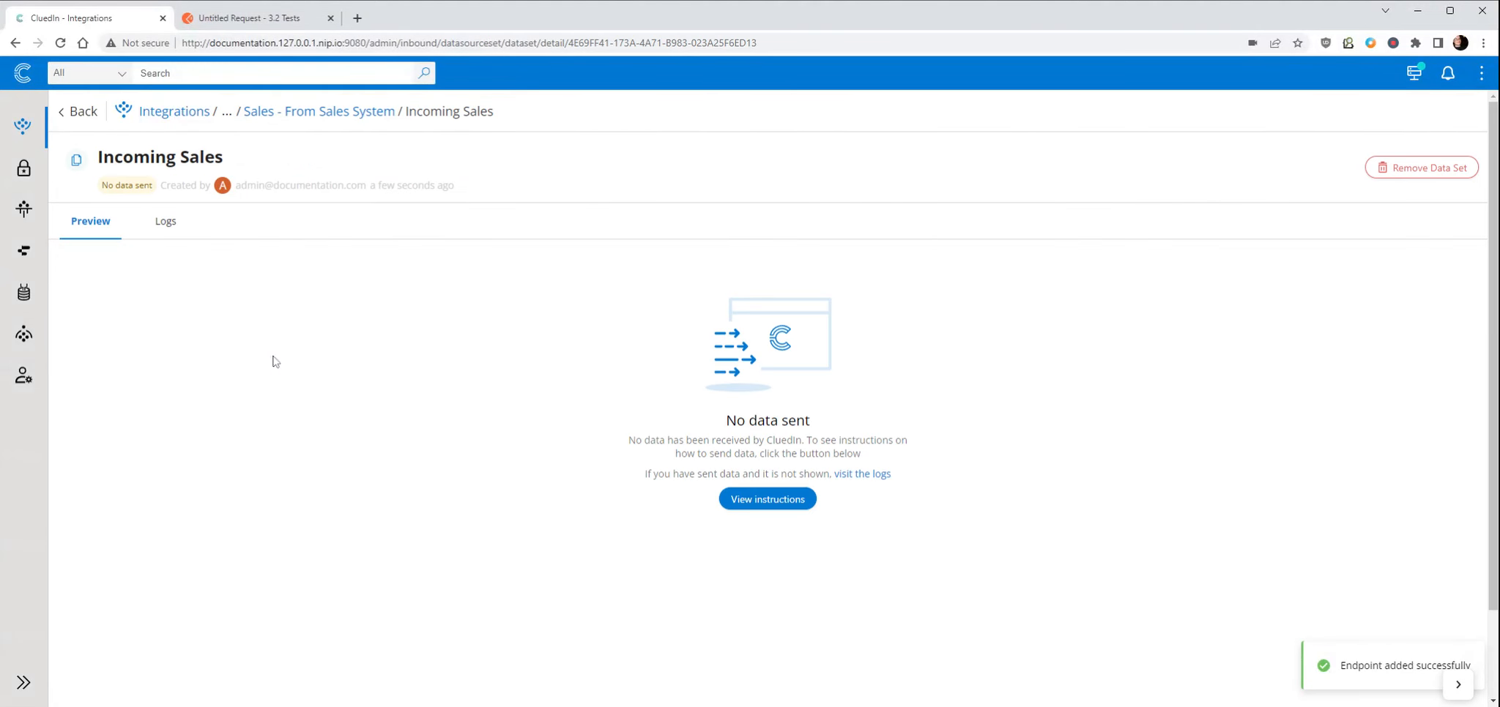
left_click(803, 504)
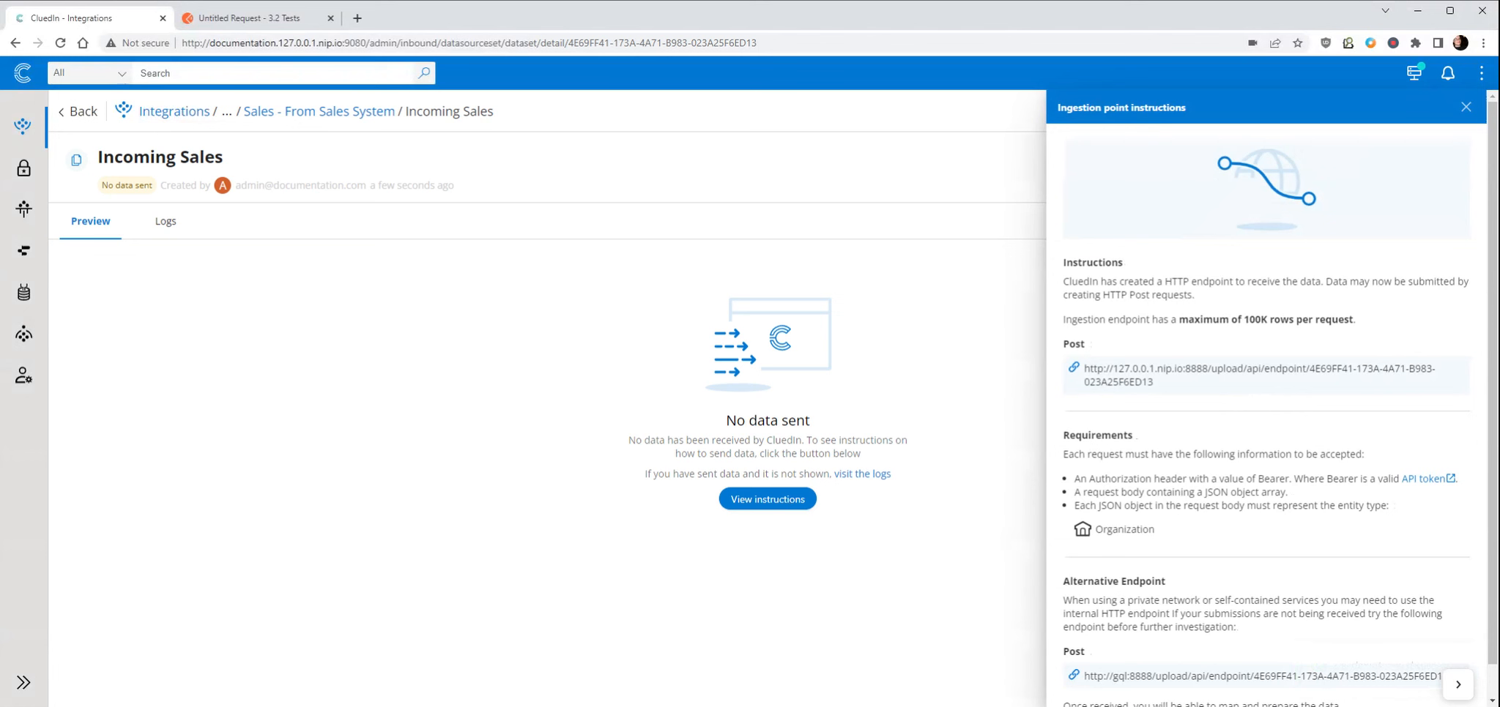
triple_click(1177, 388)
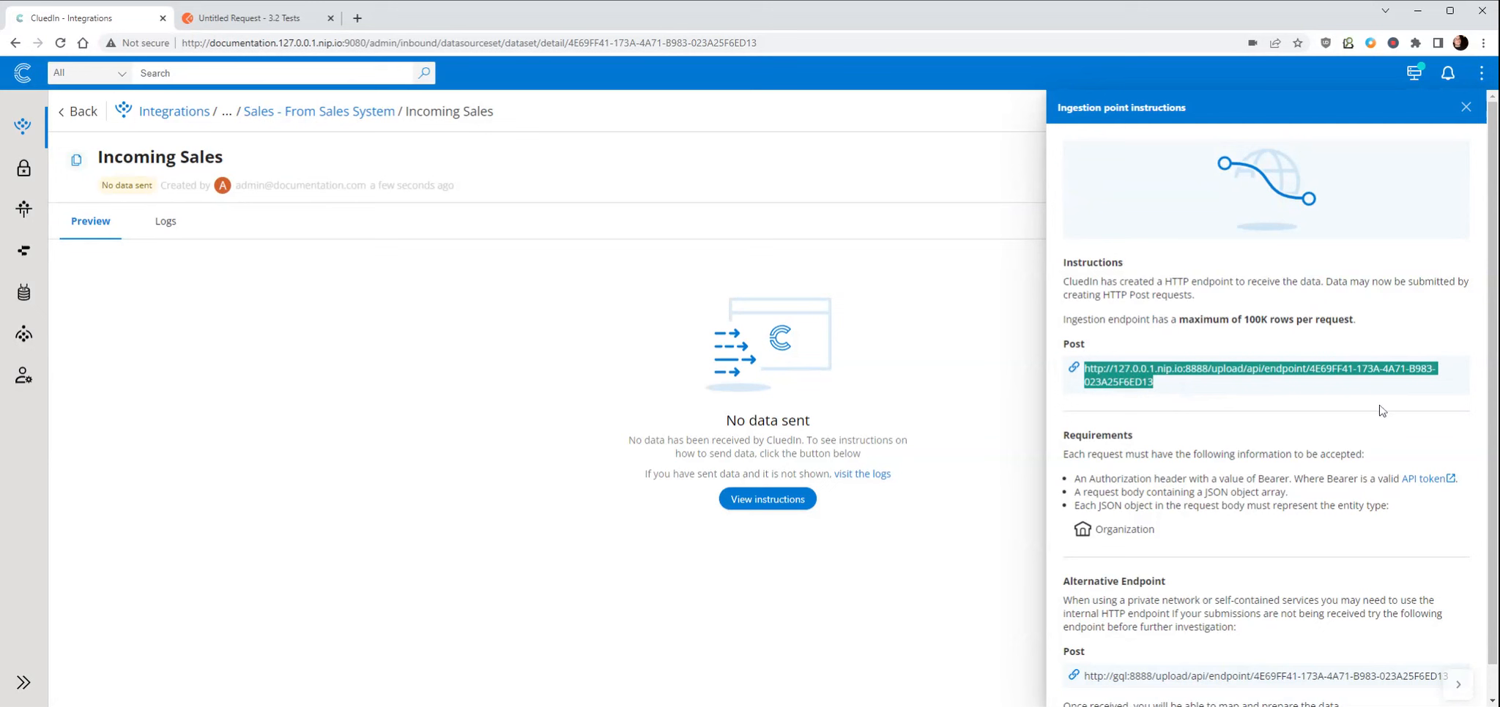
left_click(1165, 383)
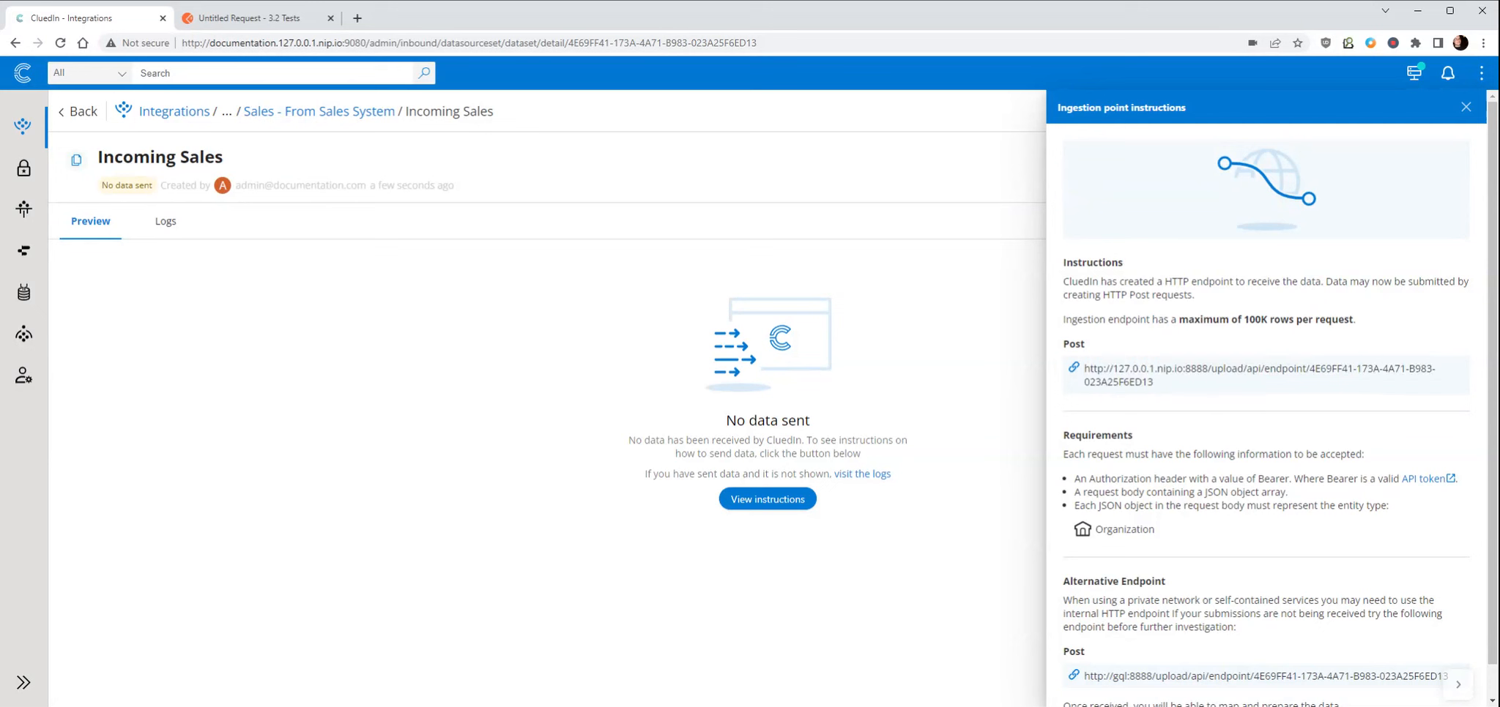
triple_click(1149, 381)
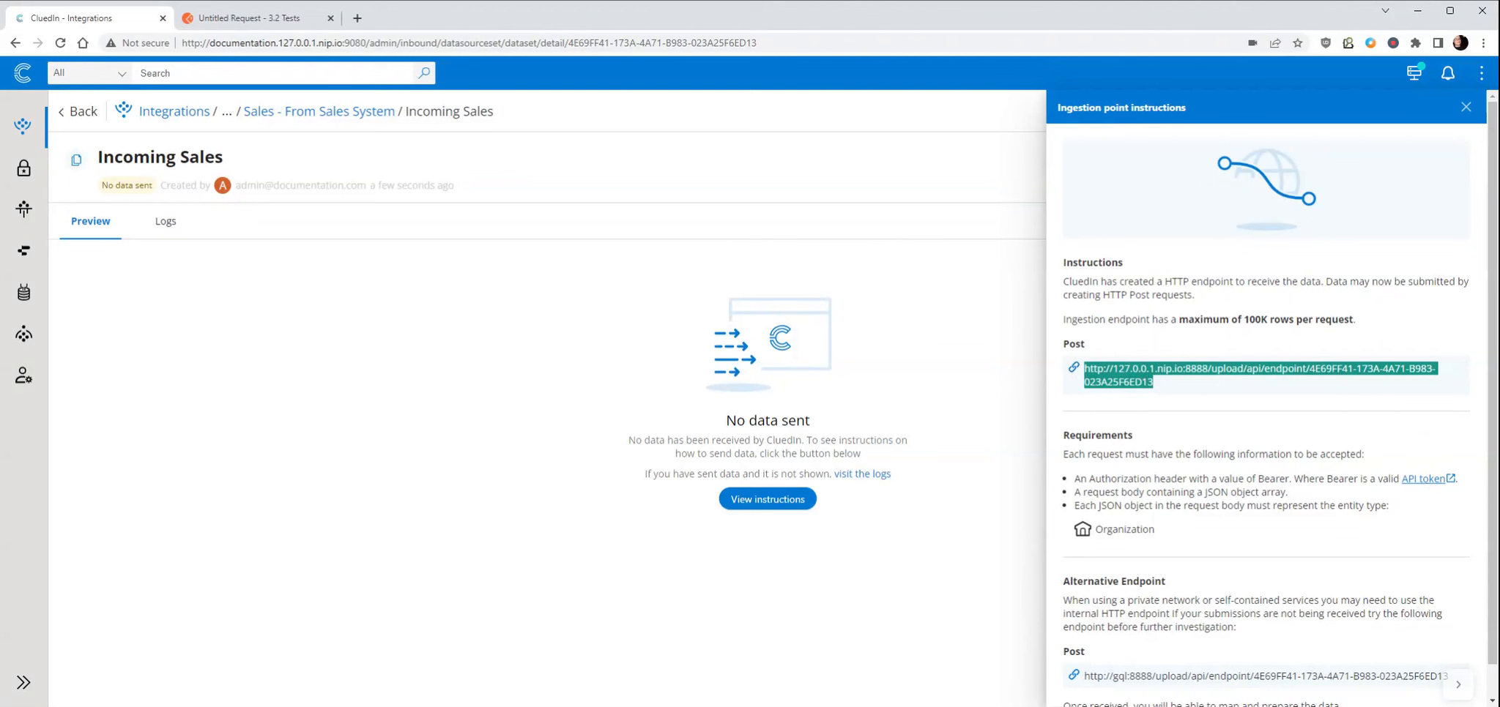
left_click(1157, 379)
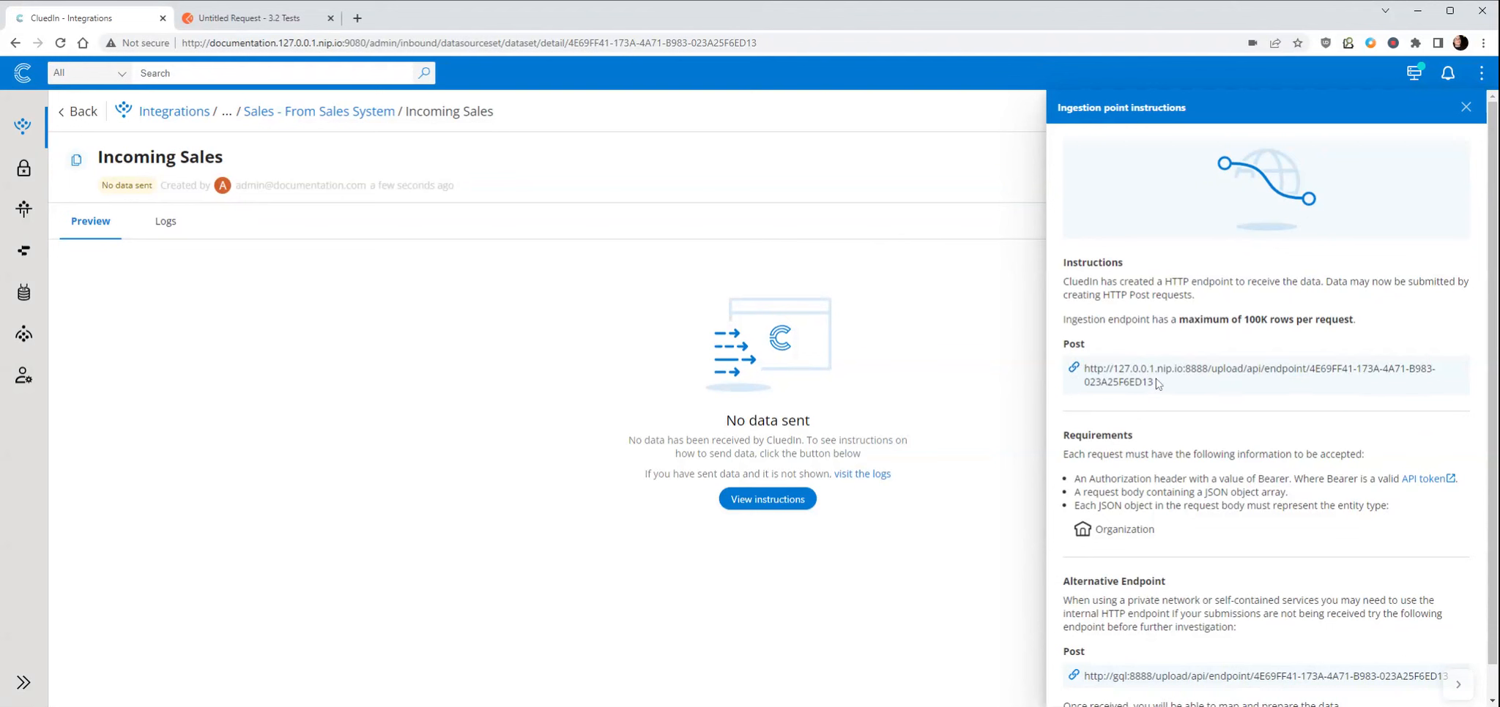
- Create an API token named "Sales Token" from the API token link in the instructions and copy it to the clipboard
left_click(1425, 479)
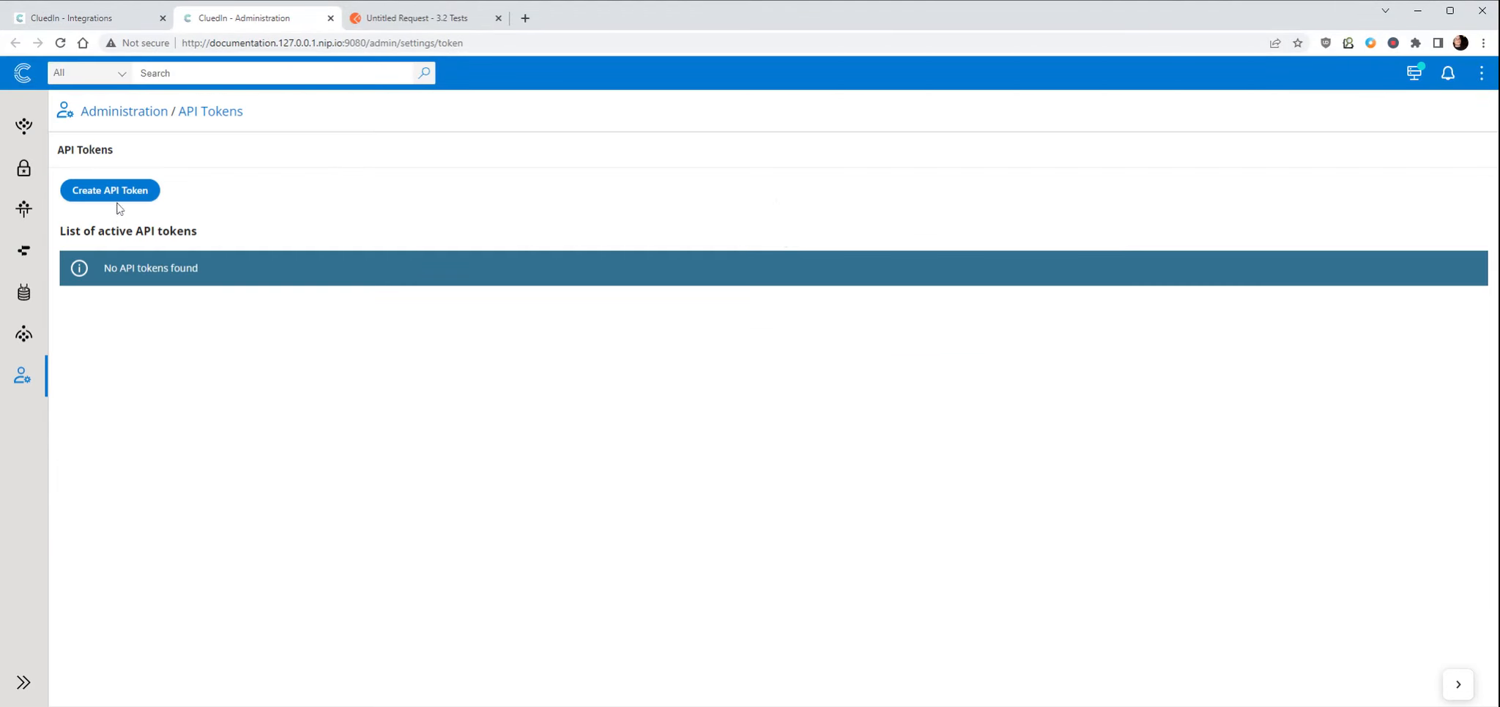
left_click(115, 194)
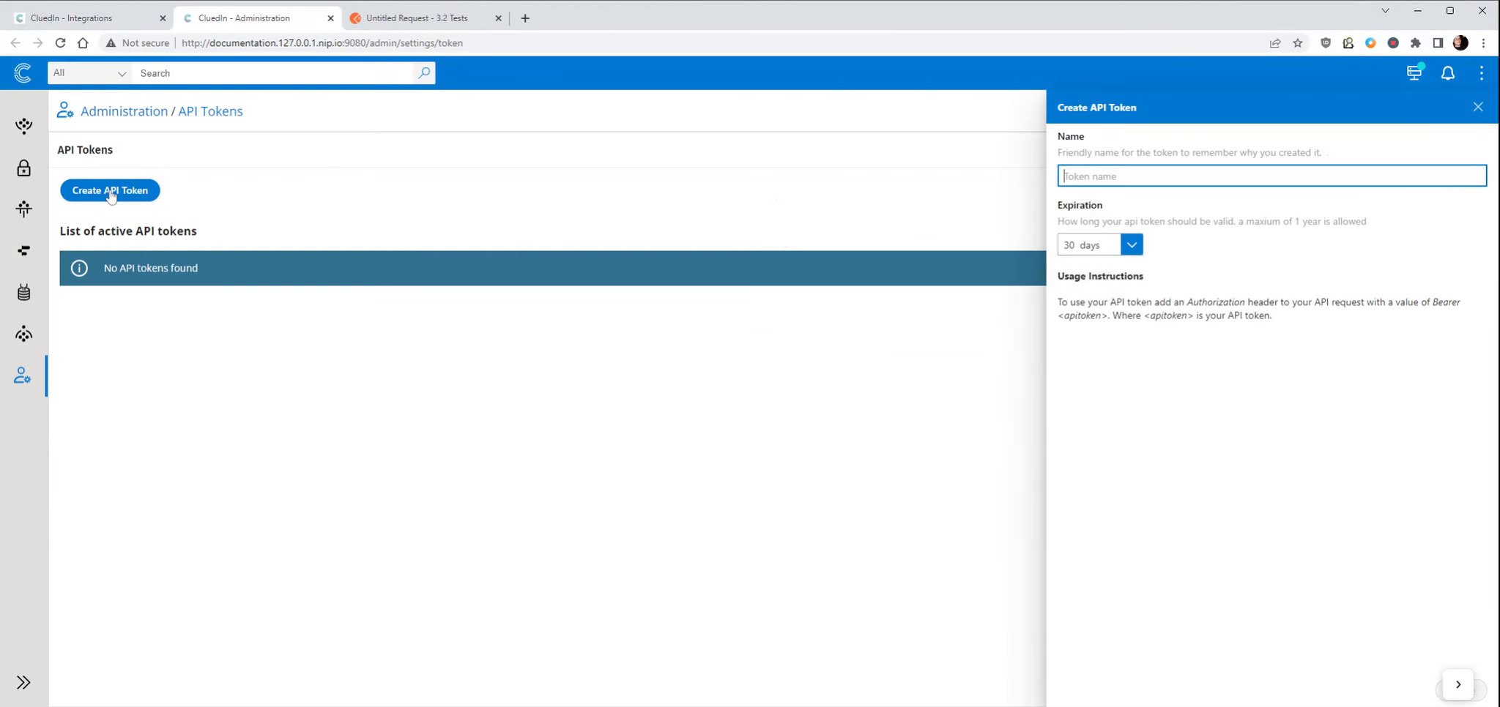
type("Sal")
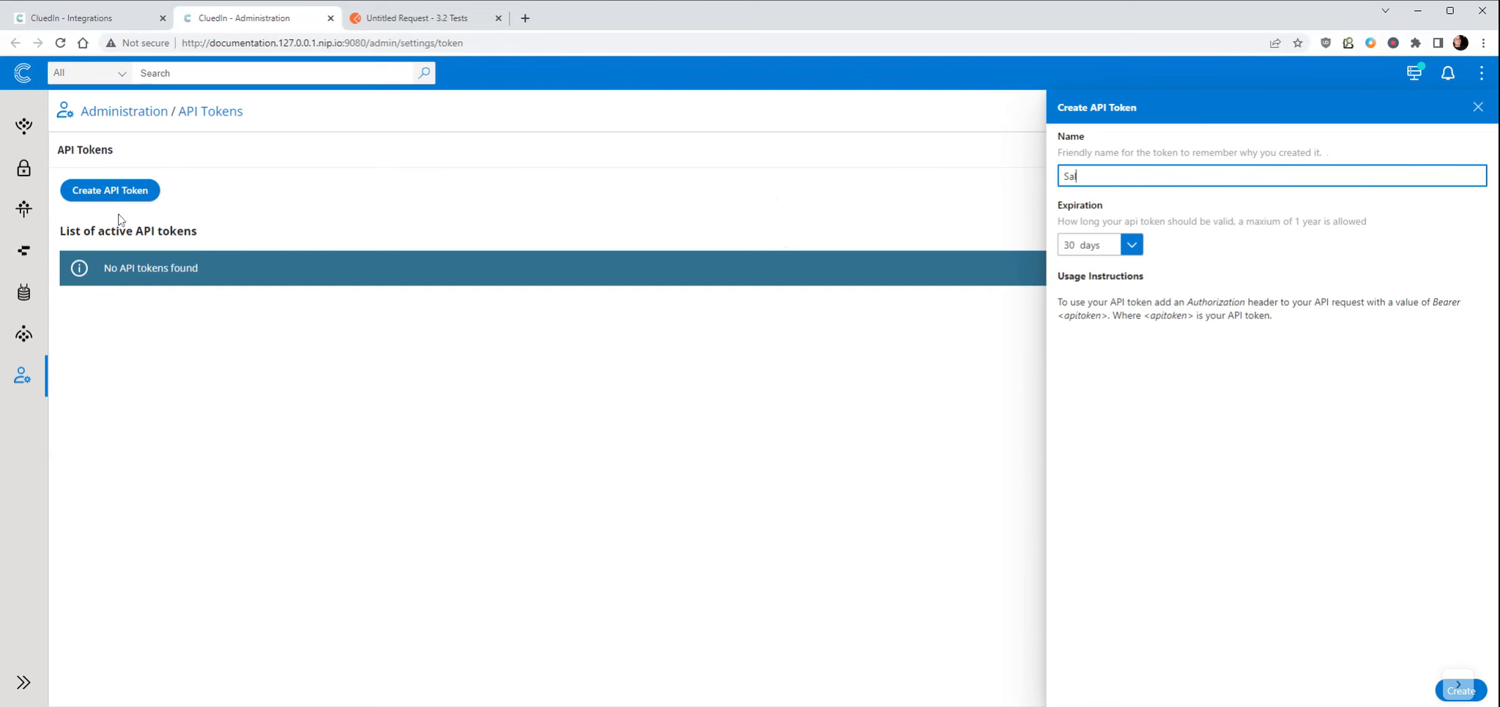
type("es TOken")
key("BackSpace")
key("BackSpace")
key("BackSpace")
key("BackSpace")
type("oken")
left_click(1481, 696)
left_click(780, 455)
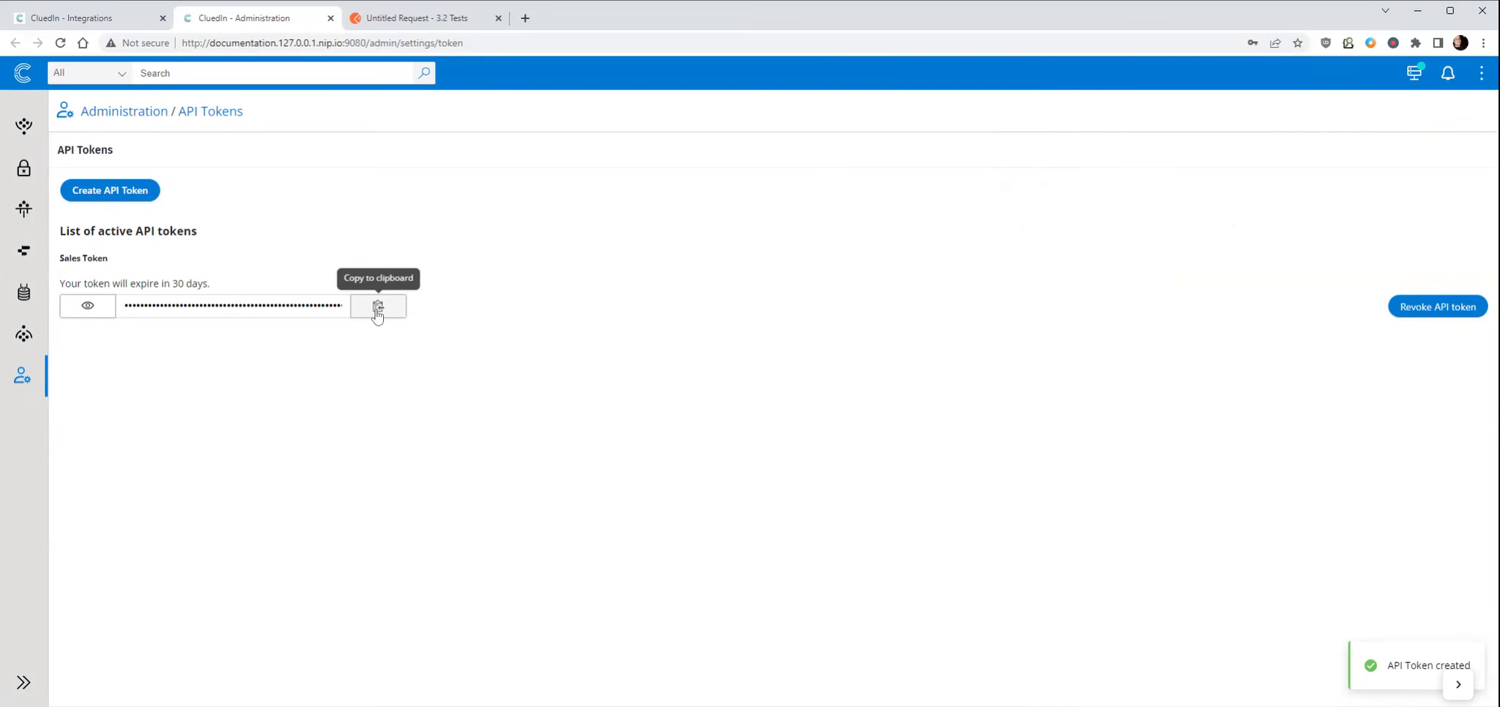
left_click(378, 310)
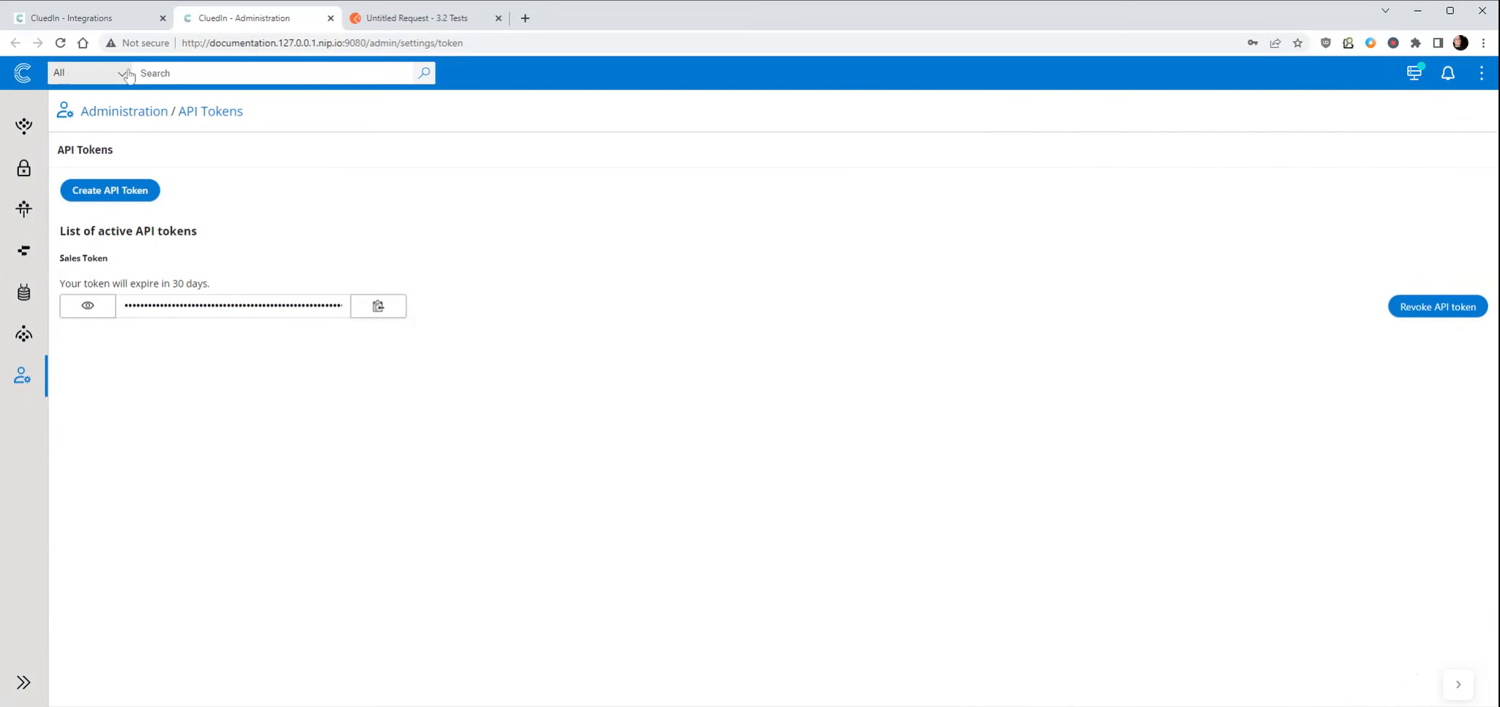
- Copy the POST endpoint URL from the Incoming Sales ingestion instructions and close the instructions
left_click(113, 22)
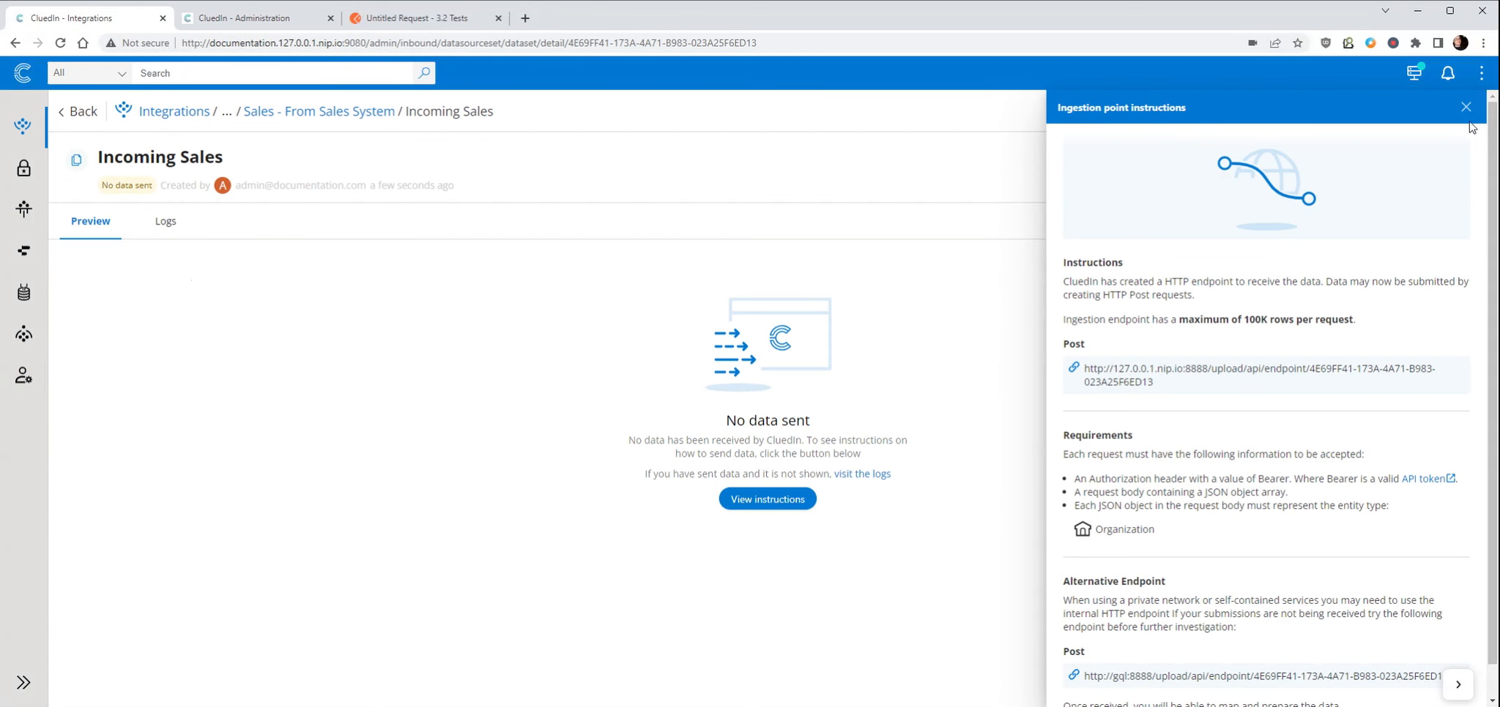
left_click_drag(1155, 381, 1084, 368)
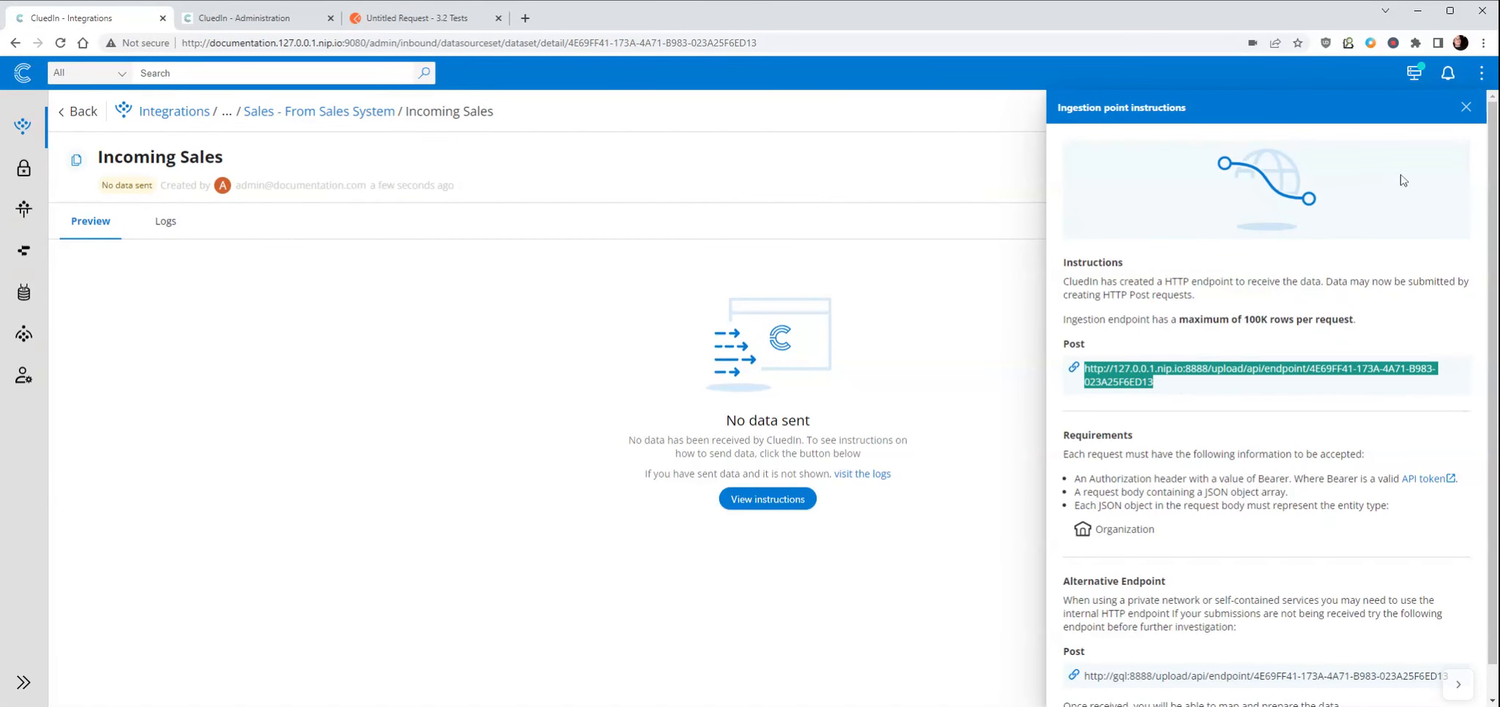
left_click(1466, 107)
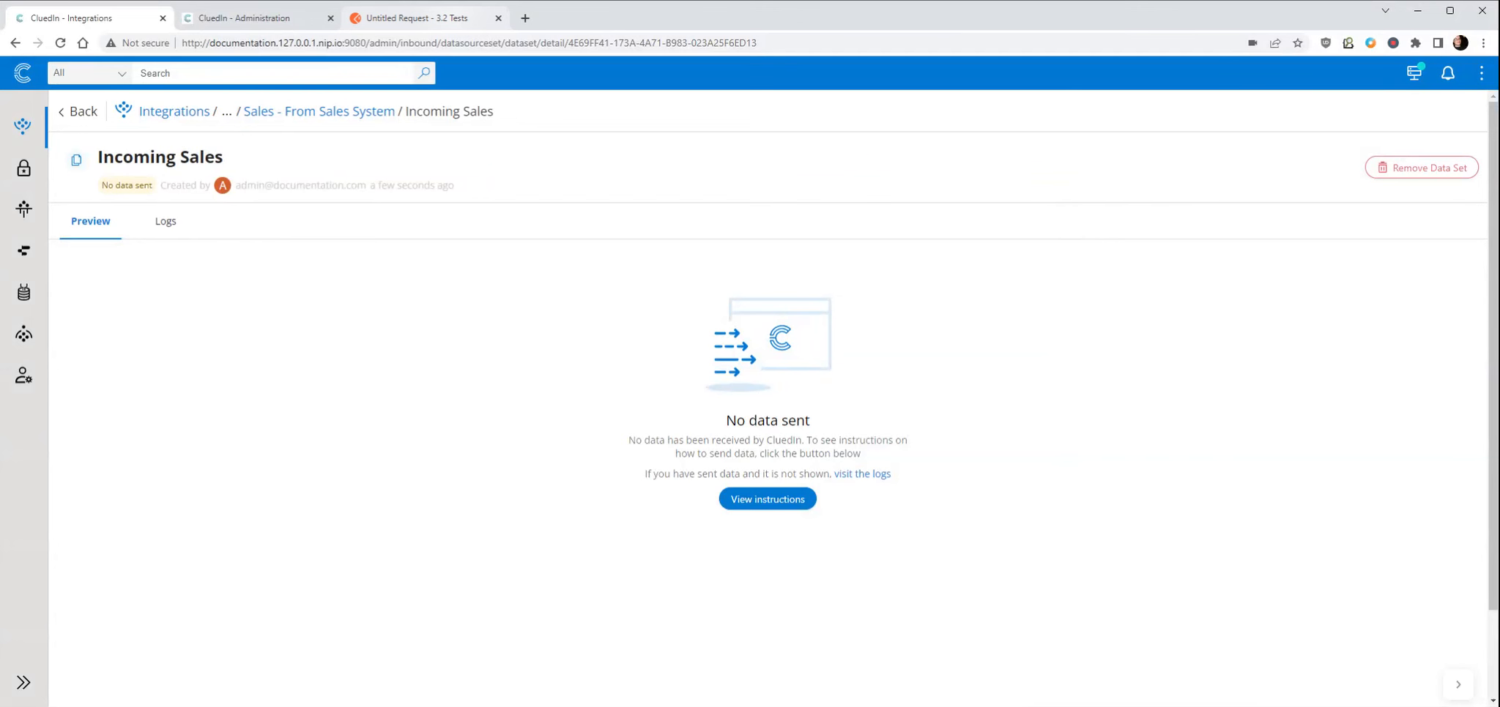
- Switch to Postman, set the untitled request's method to POST and paste the copied endpoint URL as its address
left_click(454, 18)
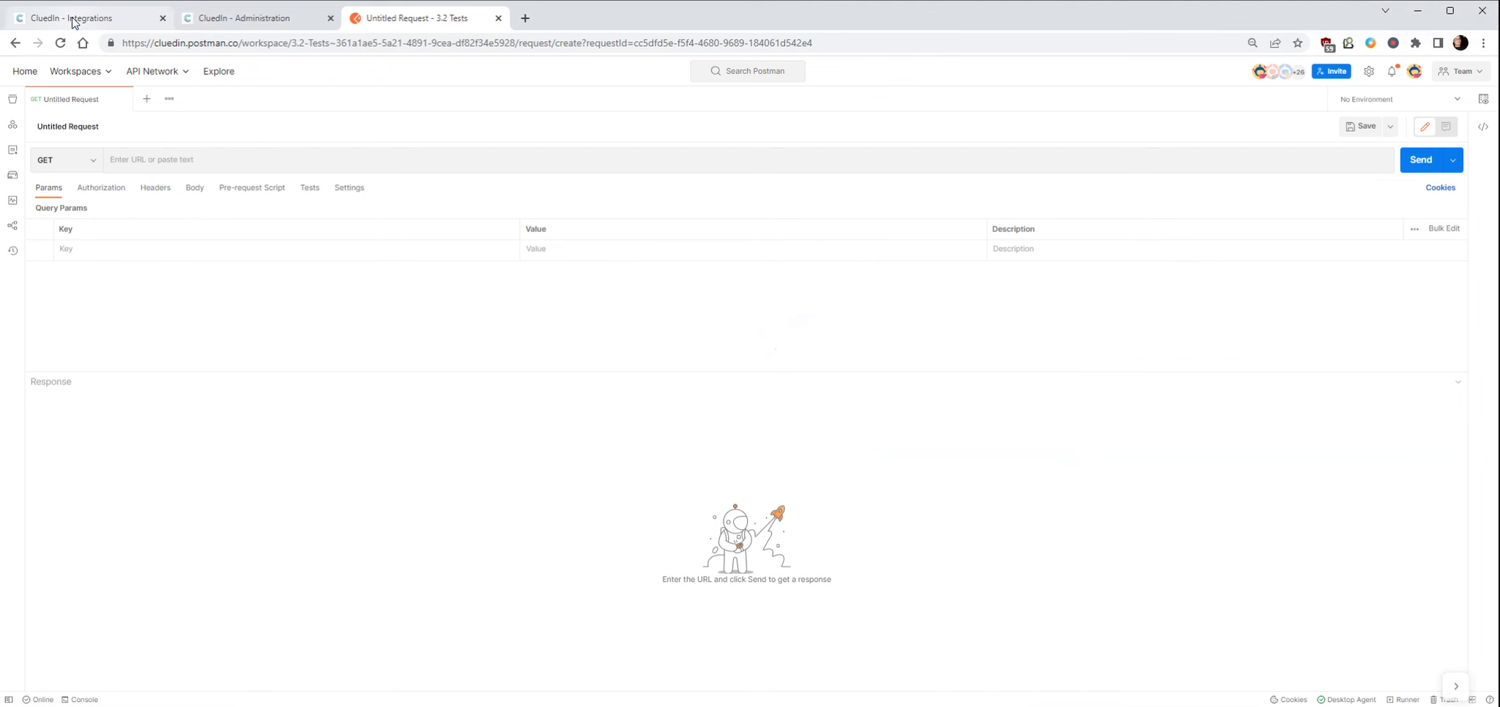
left_click(89, 161)
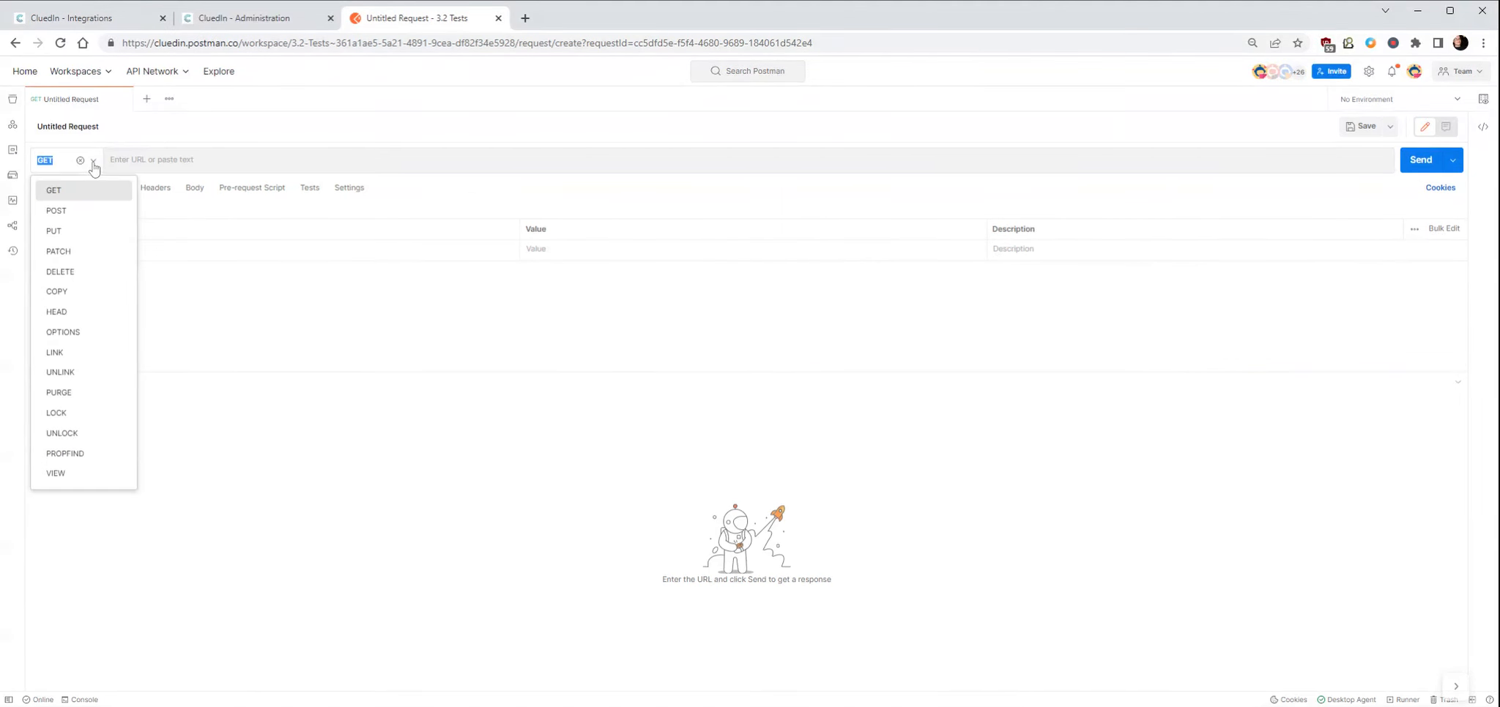
left_click(79, 217)
left_click(146, 160)
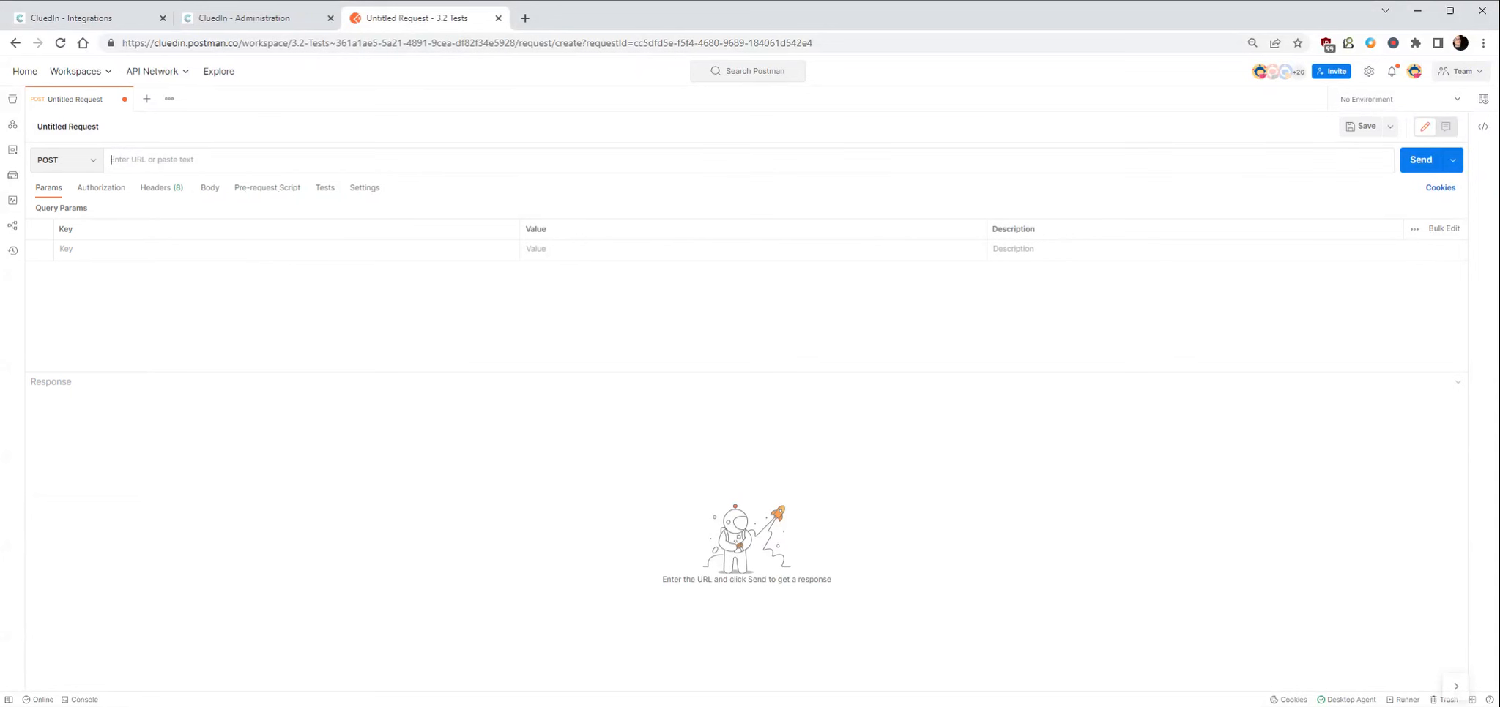
key("ctrl+v")
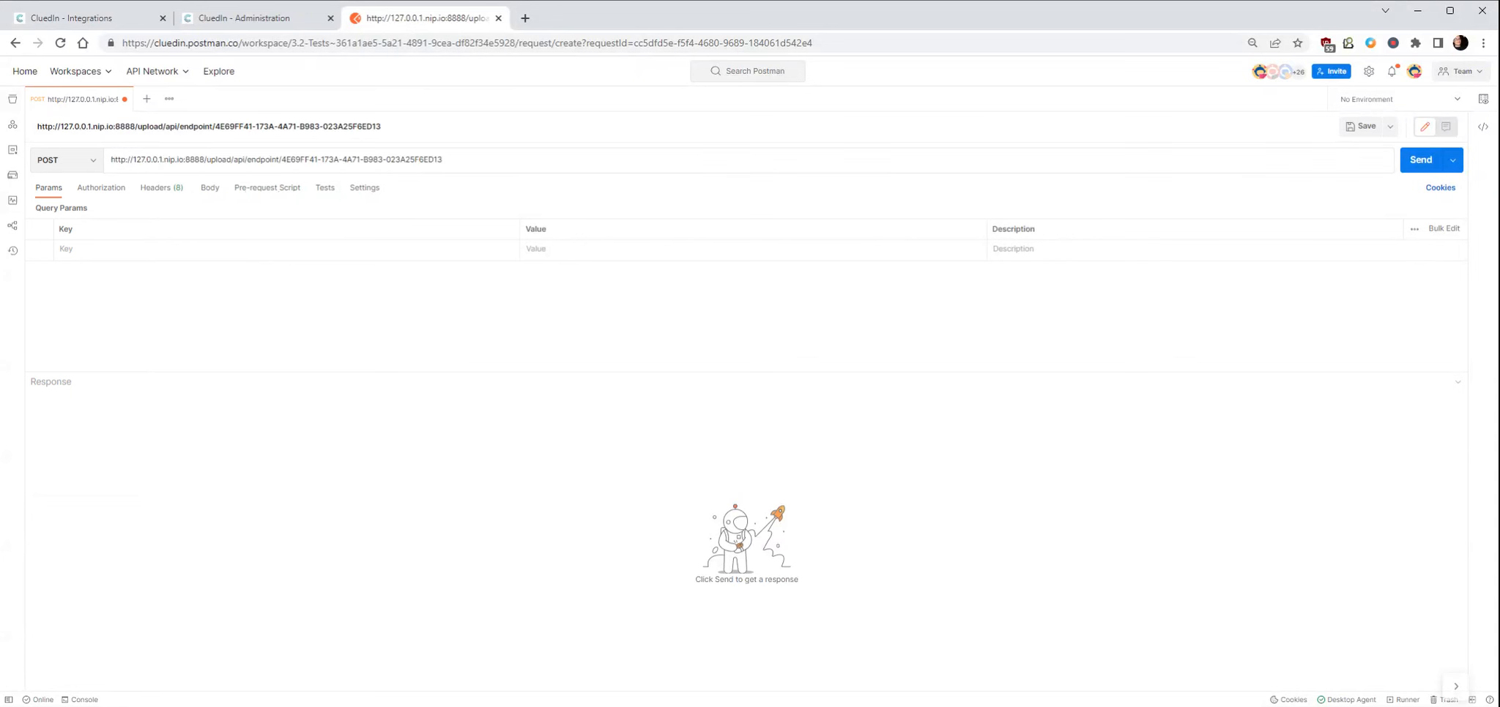
- Set the request's authorization to Bearer Token and paste the Sales Token API token copied from CluedIn
left_click(113, 189)
left_click(238, 224)
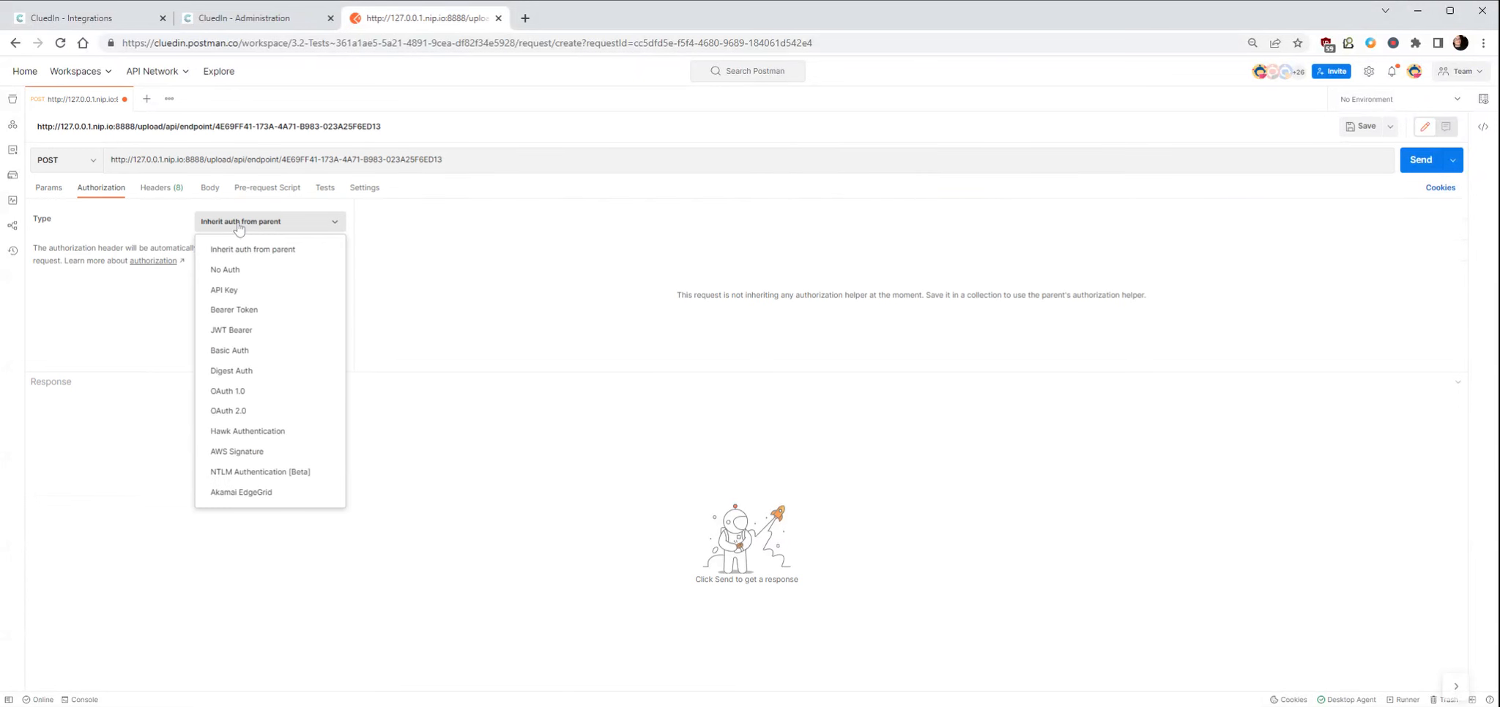
left_click(244, 312)
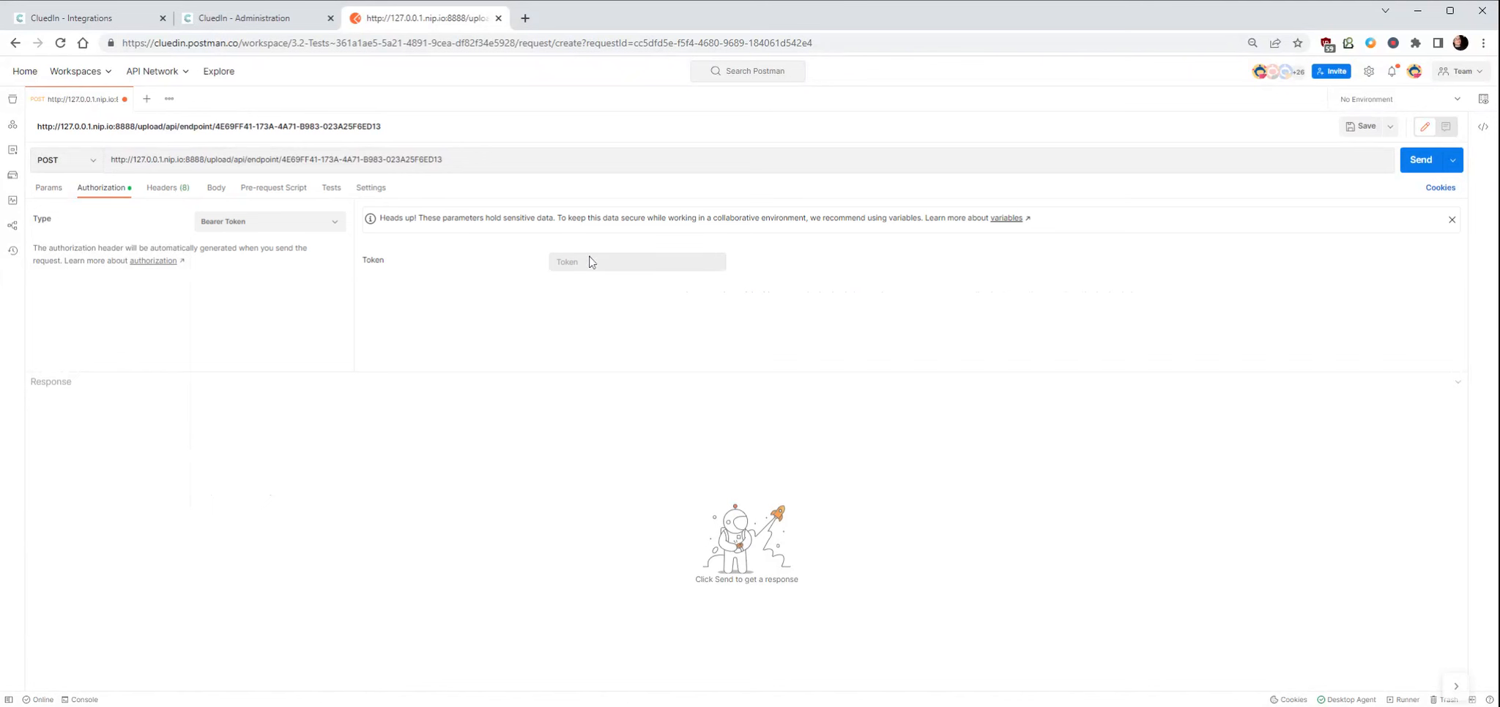
left_click(278, 17)
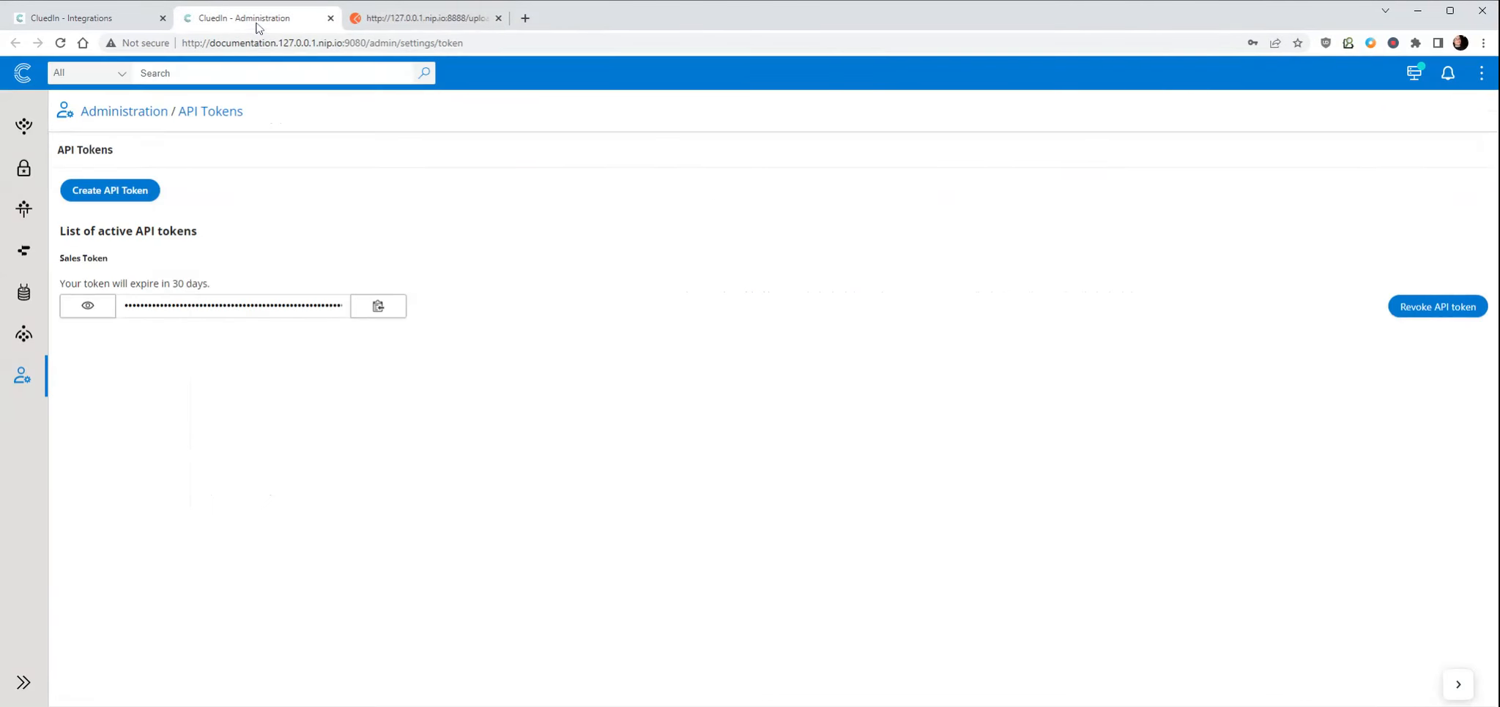
left_click(366, 310)
left_click(407, 19)
left_click(582, 260)
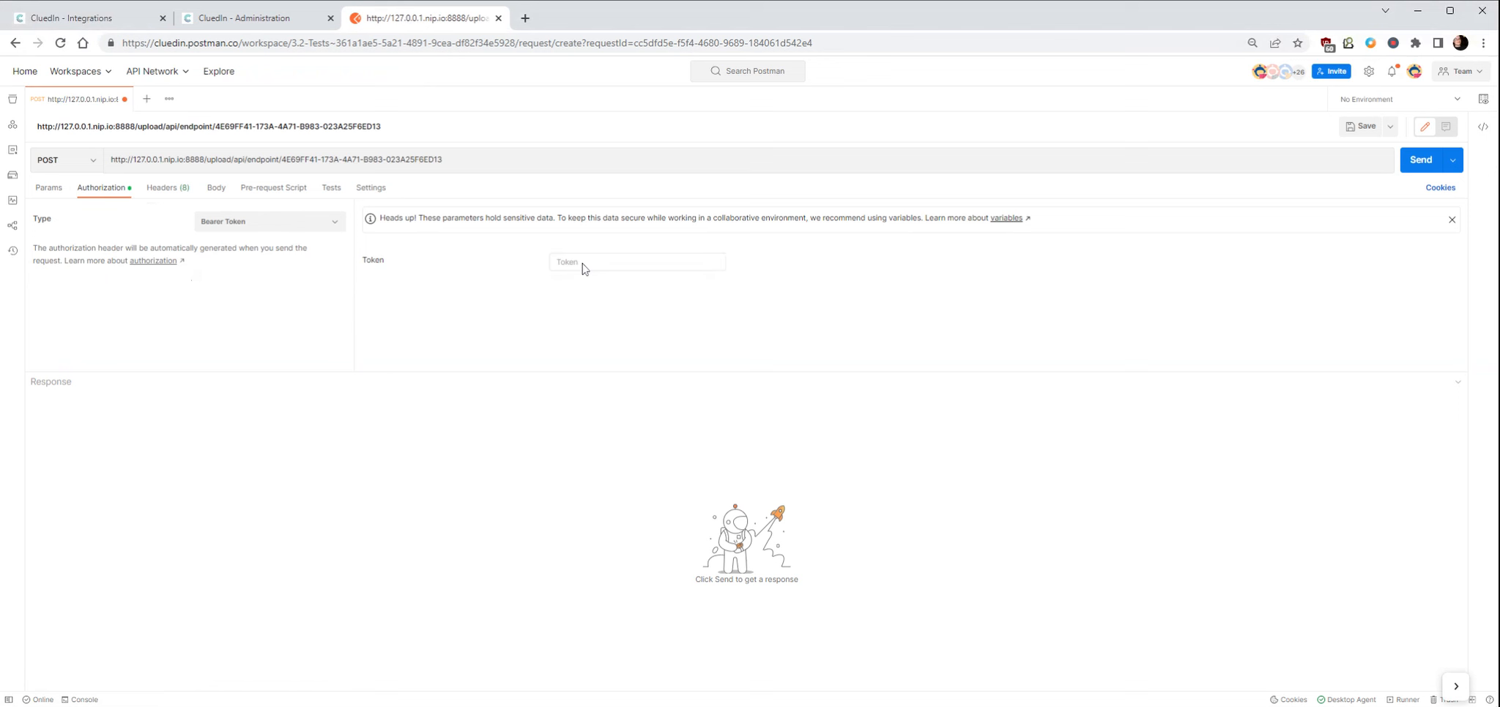
key("ctrl+v")
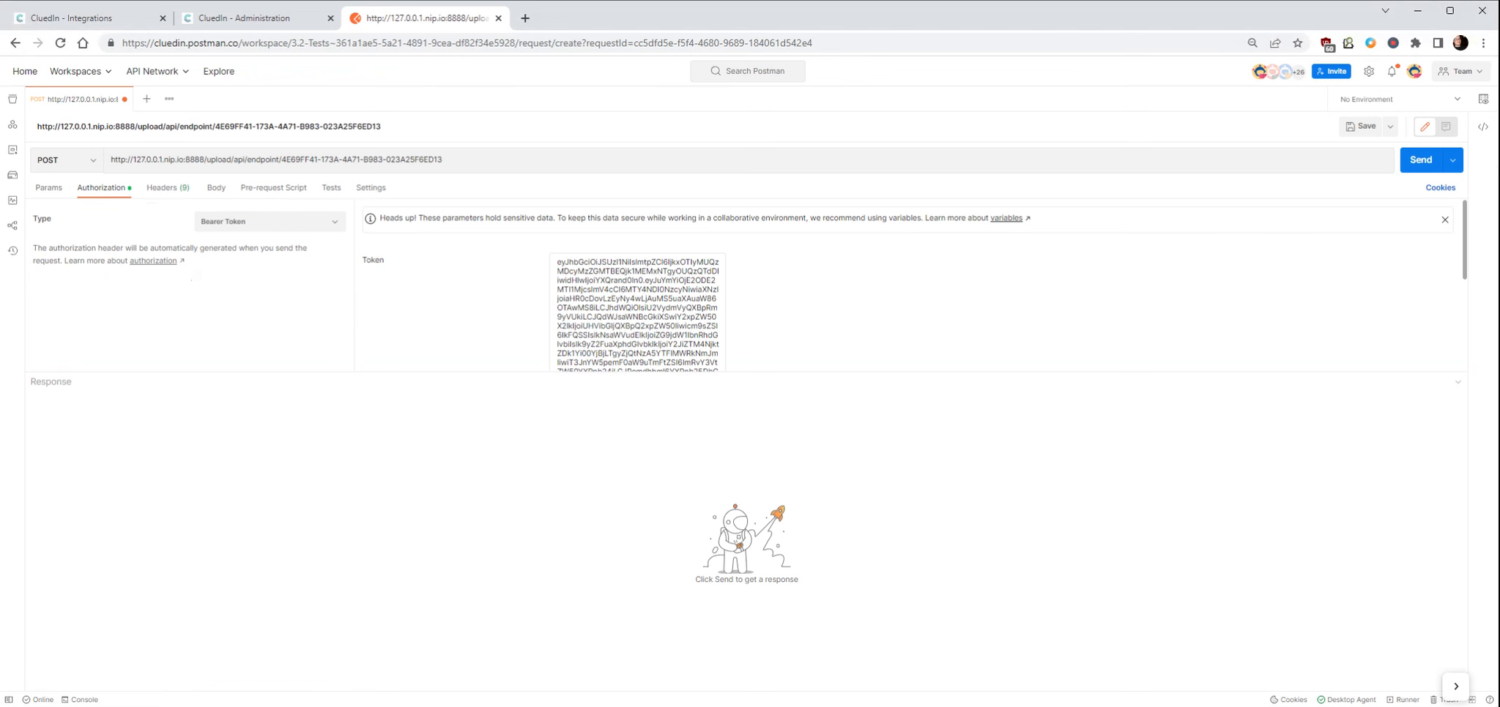
- Set the request body to raw content in JSON format
left_click(222, 197)
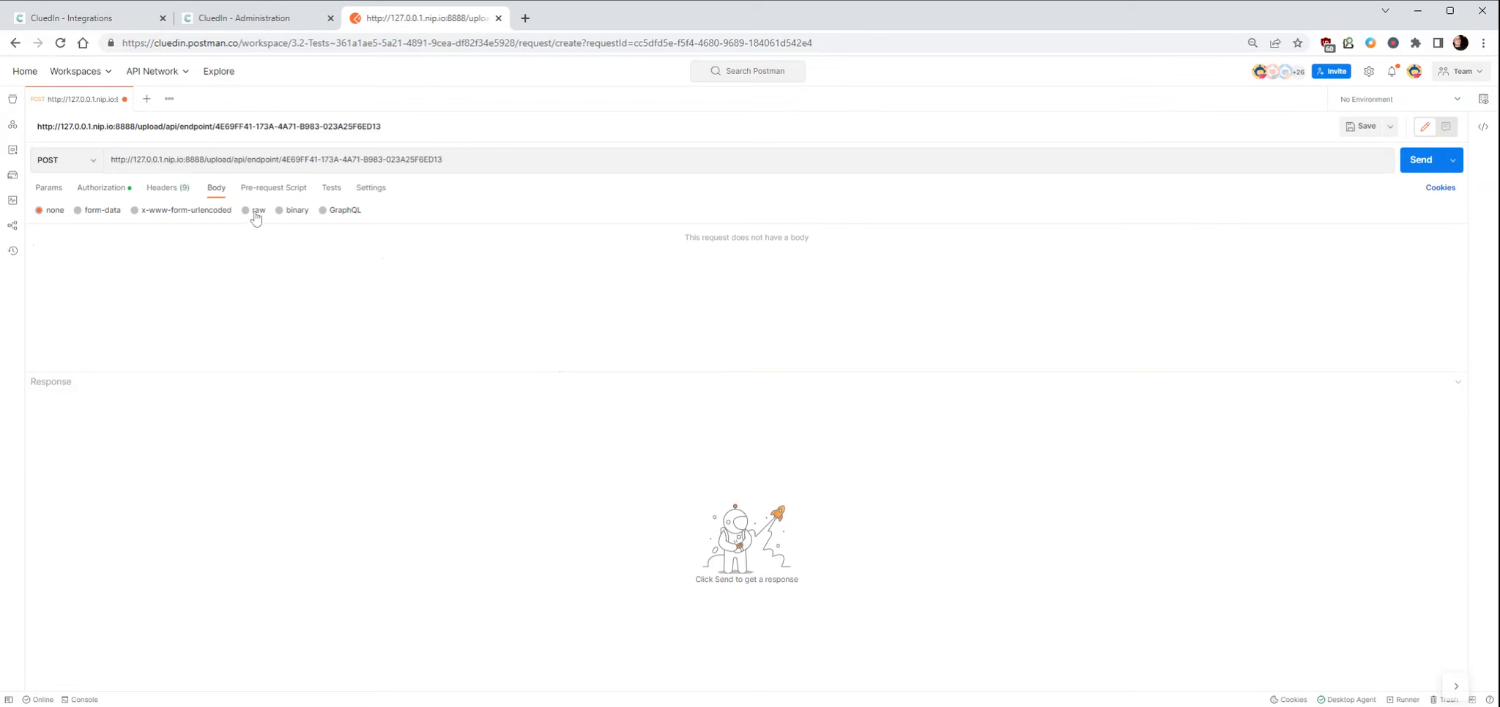
left_click(252, 212)
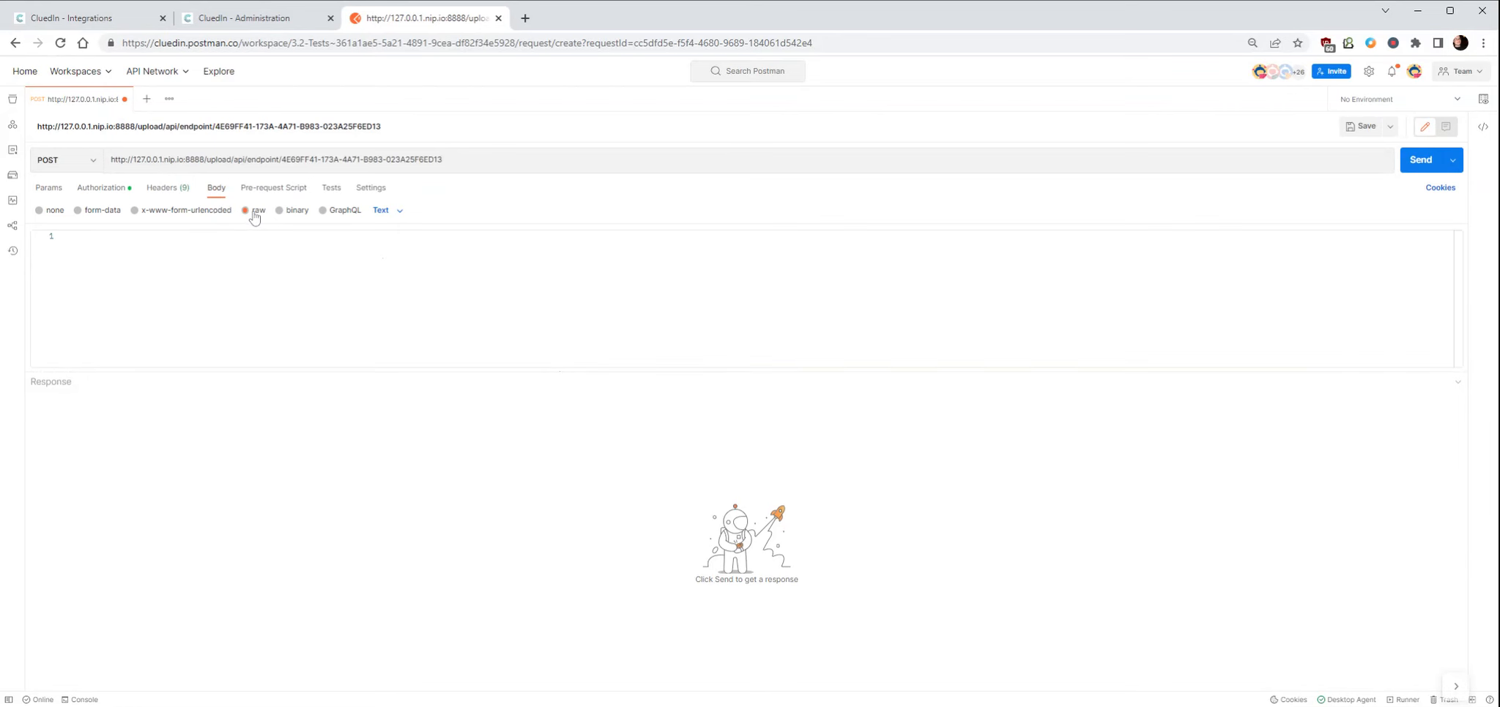
left_click(389, 212)
- Write a JSON array in the request body containing one object with "id": 1
left_click(395, 277)
type("[")
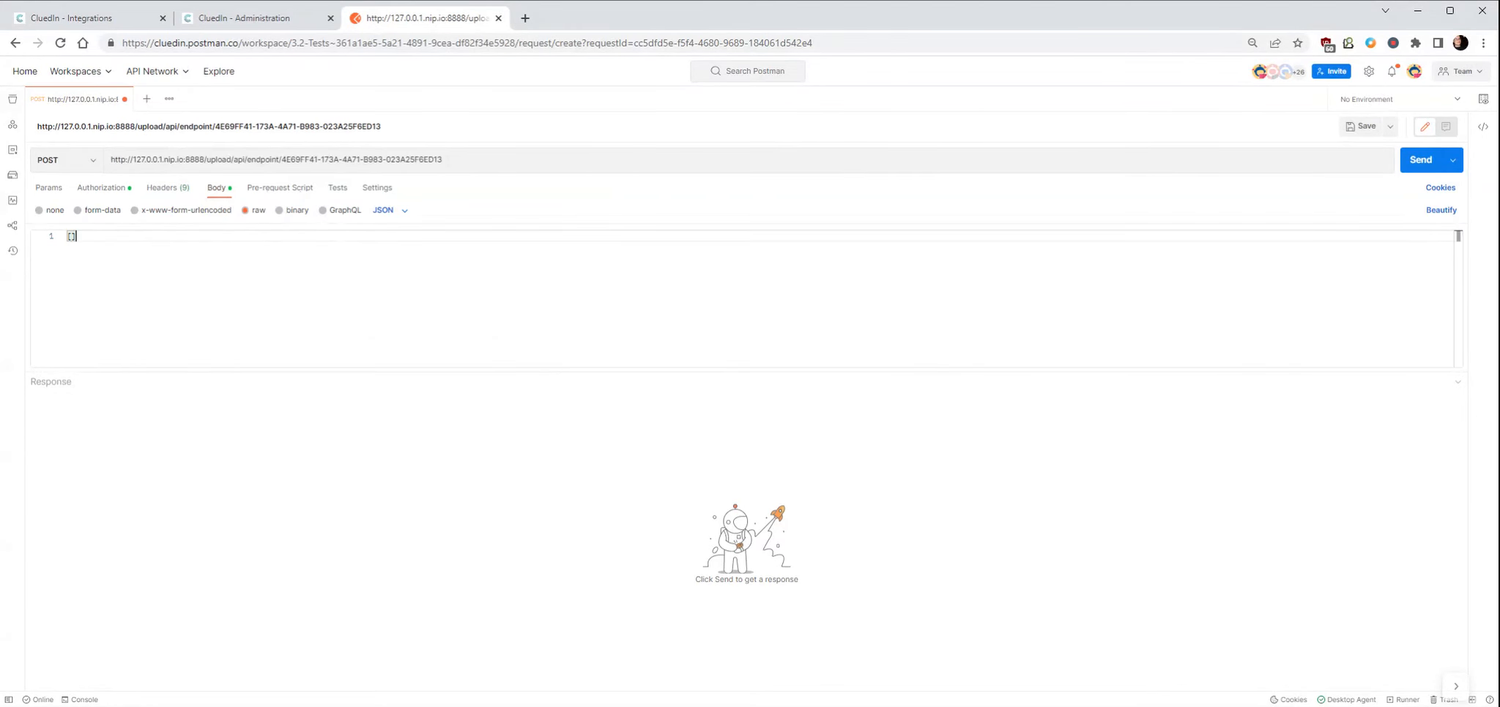
key("Return")
type("{")
key("Return")
left_click(68, 283)
left_click(103, 259)
type("id")
key("BackSpace")
key("BackSpace")
type("id\"")
type(": 1")
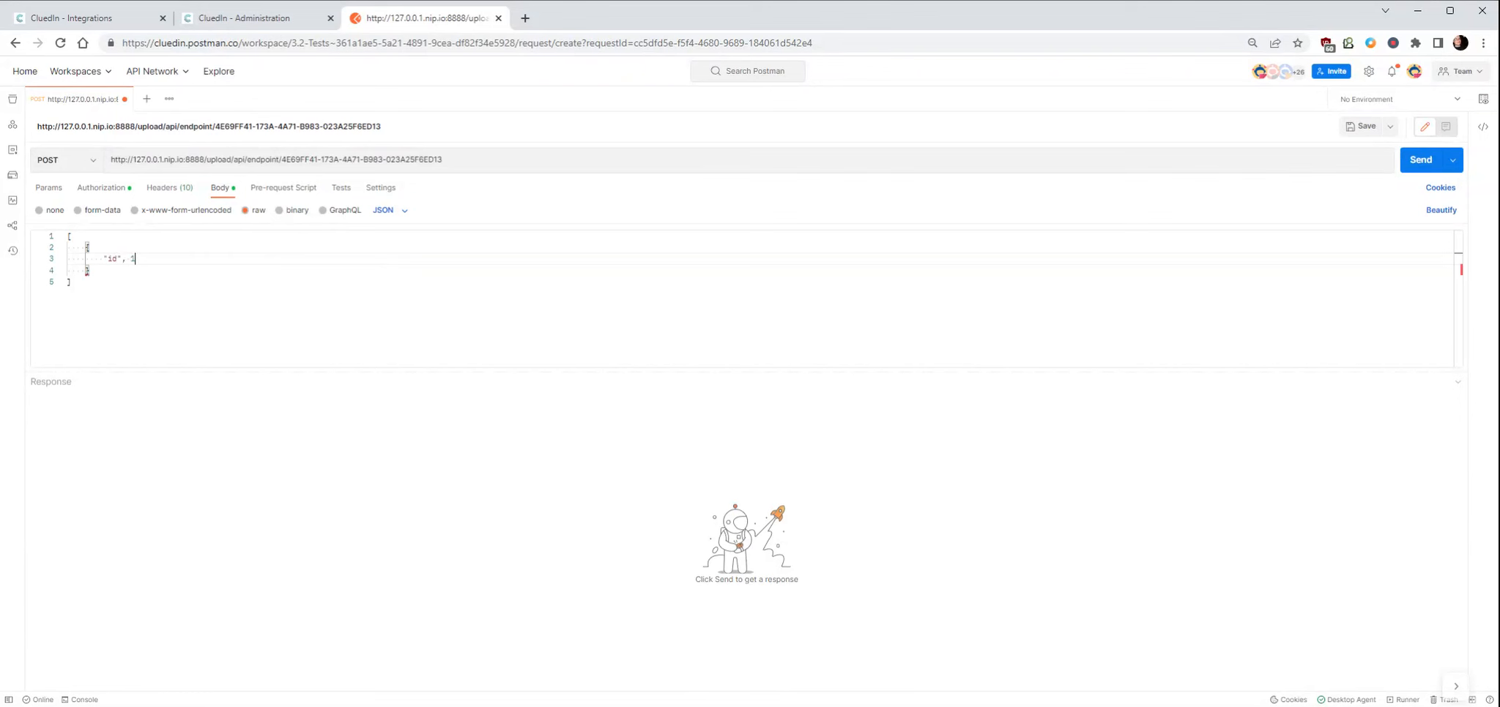
type(": ")
- Add "name": "Hello World" to the object, send the request and check the success and received values in the response
type(",")
key("Return")
type("\"name\": \"Hellow")
key("BackSpace")
key("BackSpace")
type("World\"")
left_click(1417, 169)
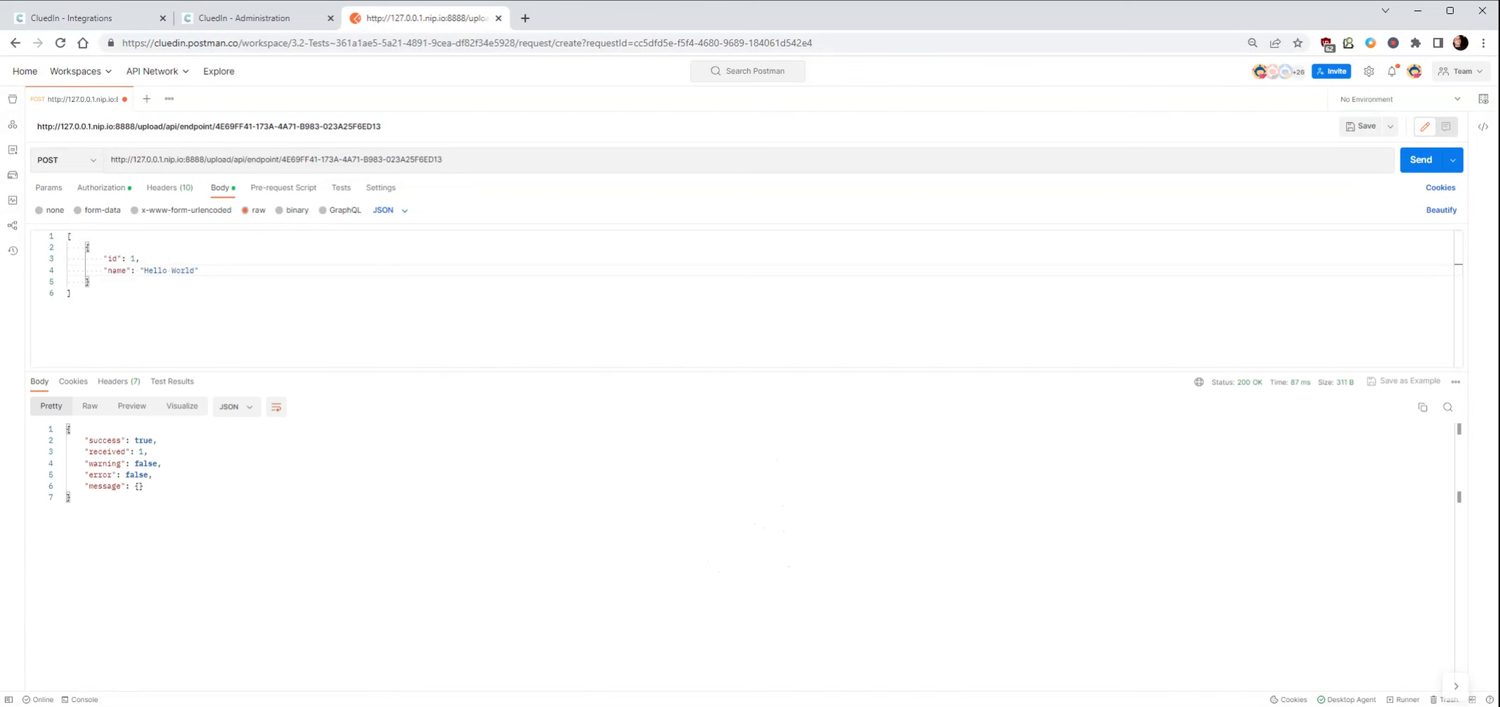
double_click(152, 440)
left_click_drag(136, 452, 147, 452)
- Switch to CluedIn and create an auto mapping for the Incoming Sales data set with entity type Organization and the existing Organization vocabulary
left_click(86, 20)
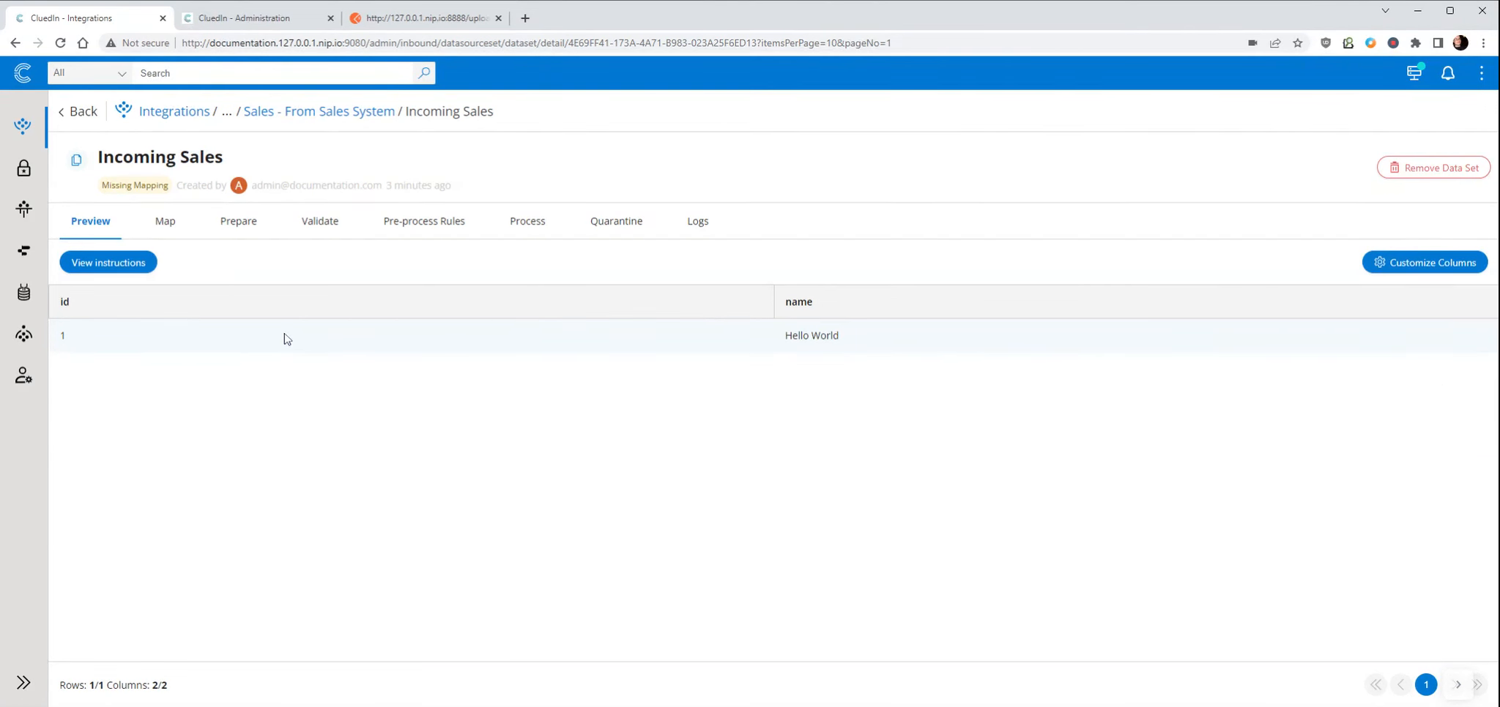
left_click(177, 224)
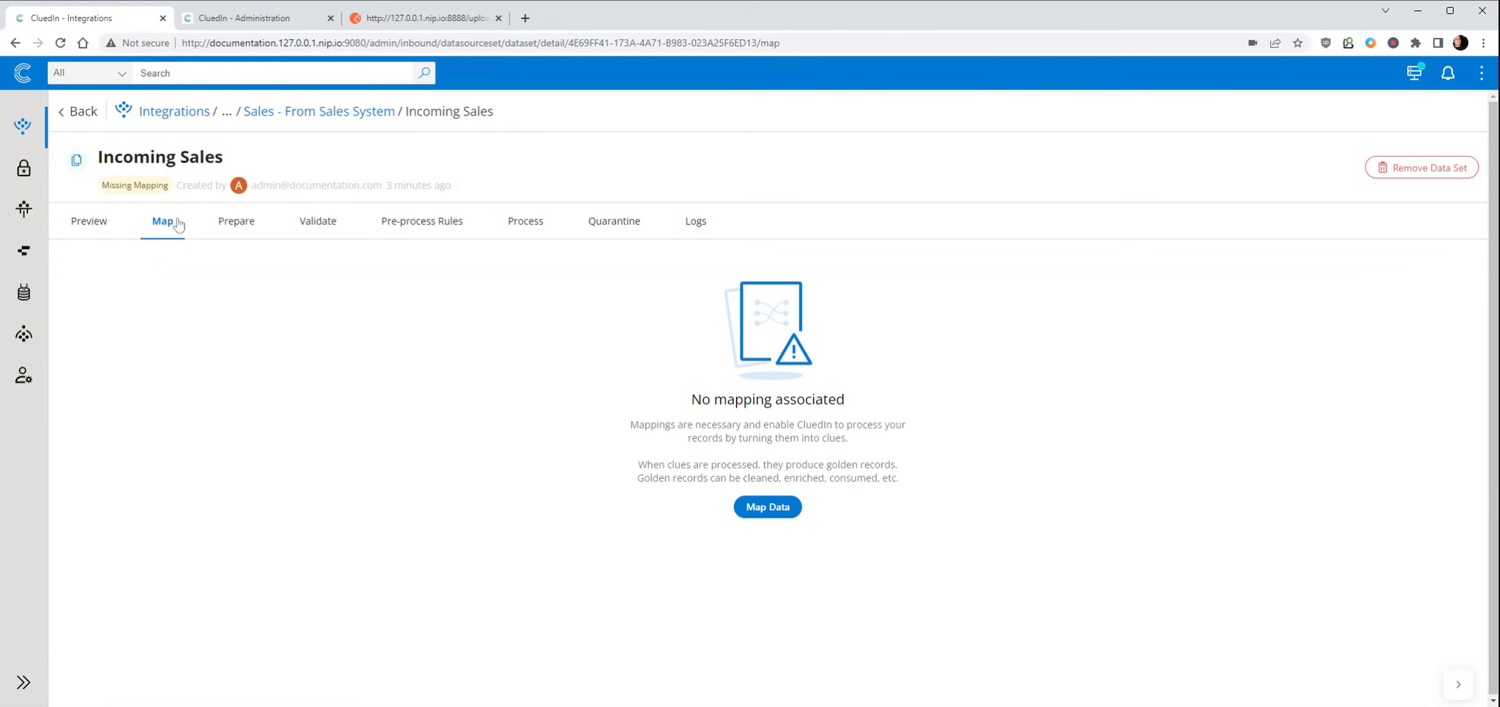
left_click(763, 517)
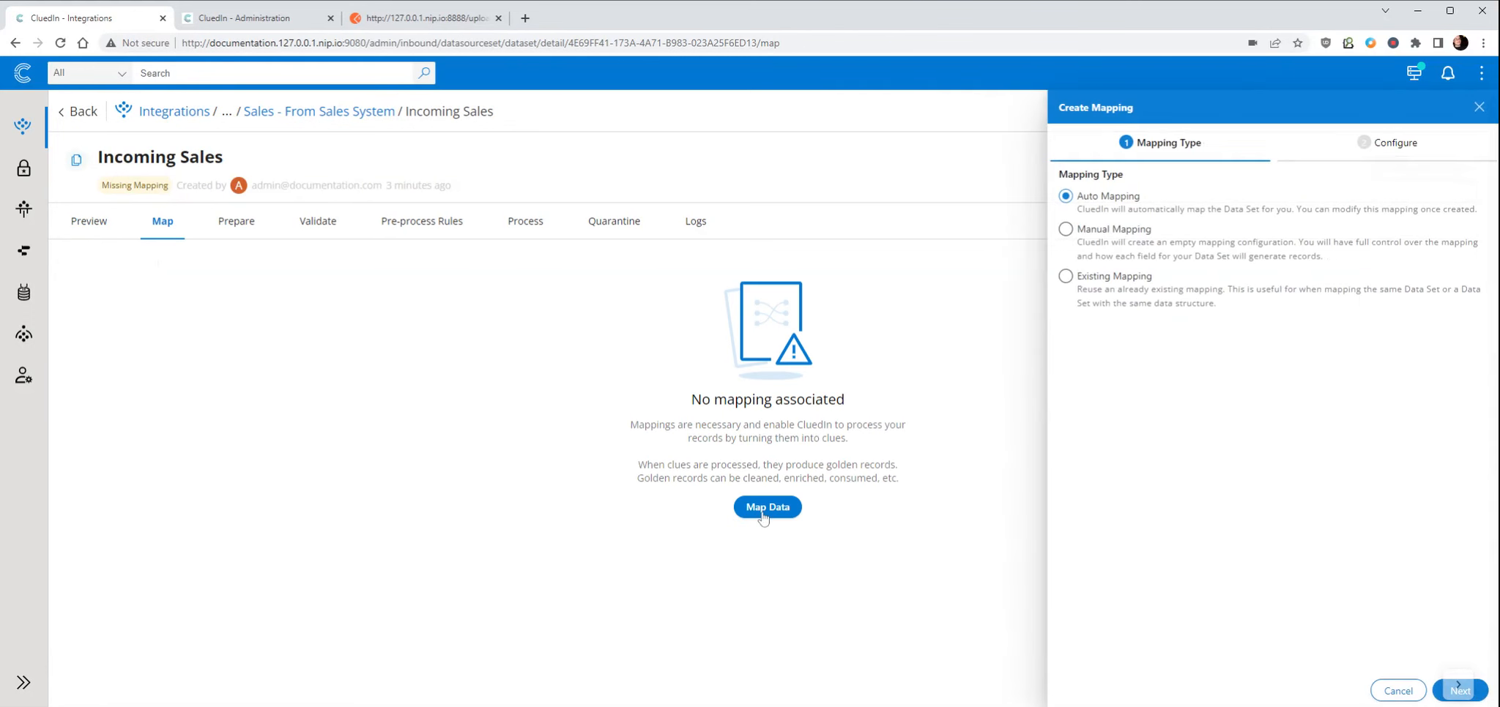
left_click(1479, 696)
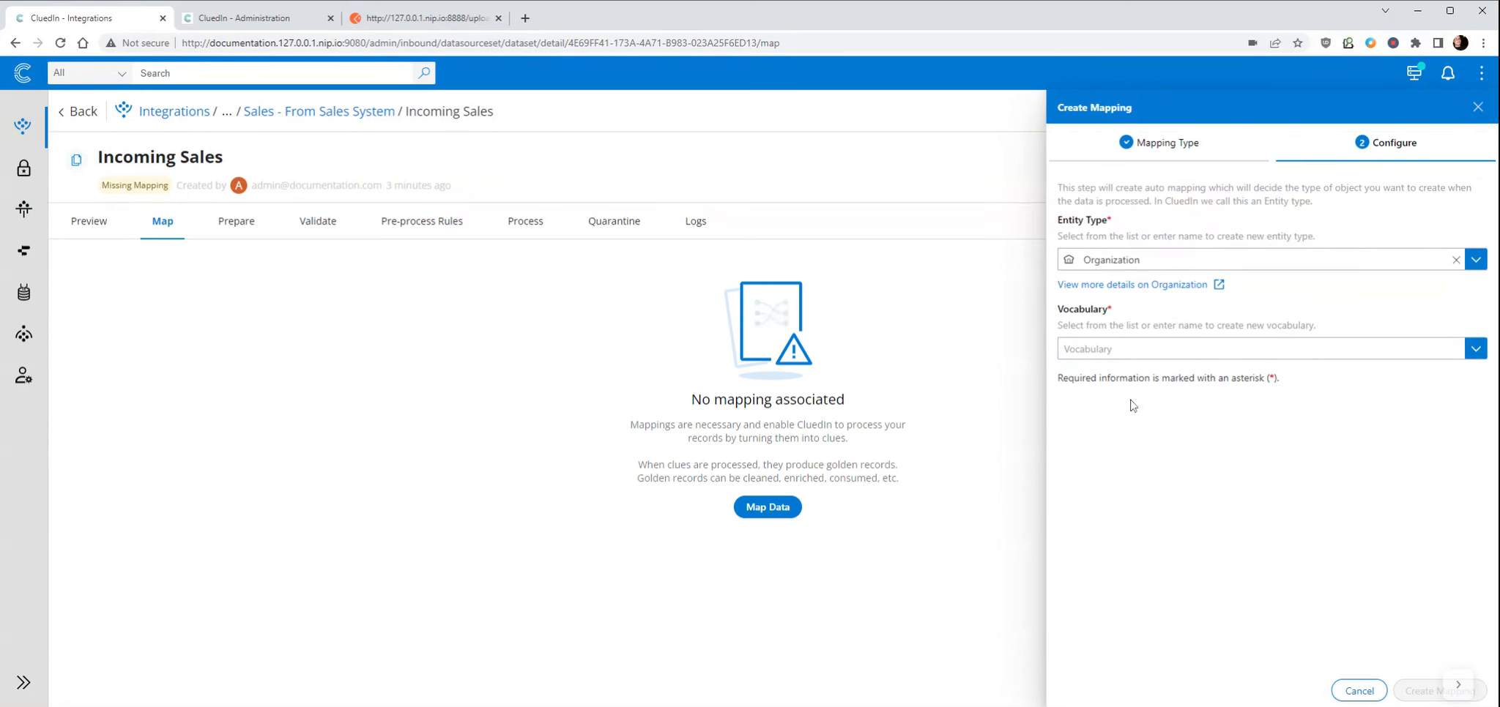
left_click(1135, 349)
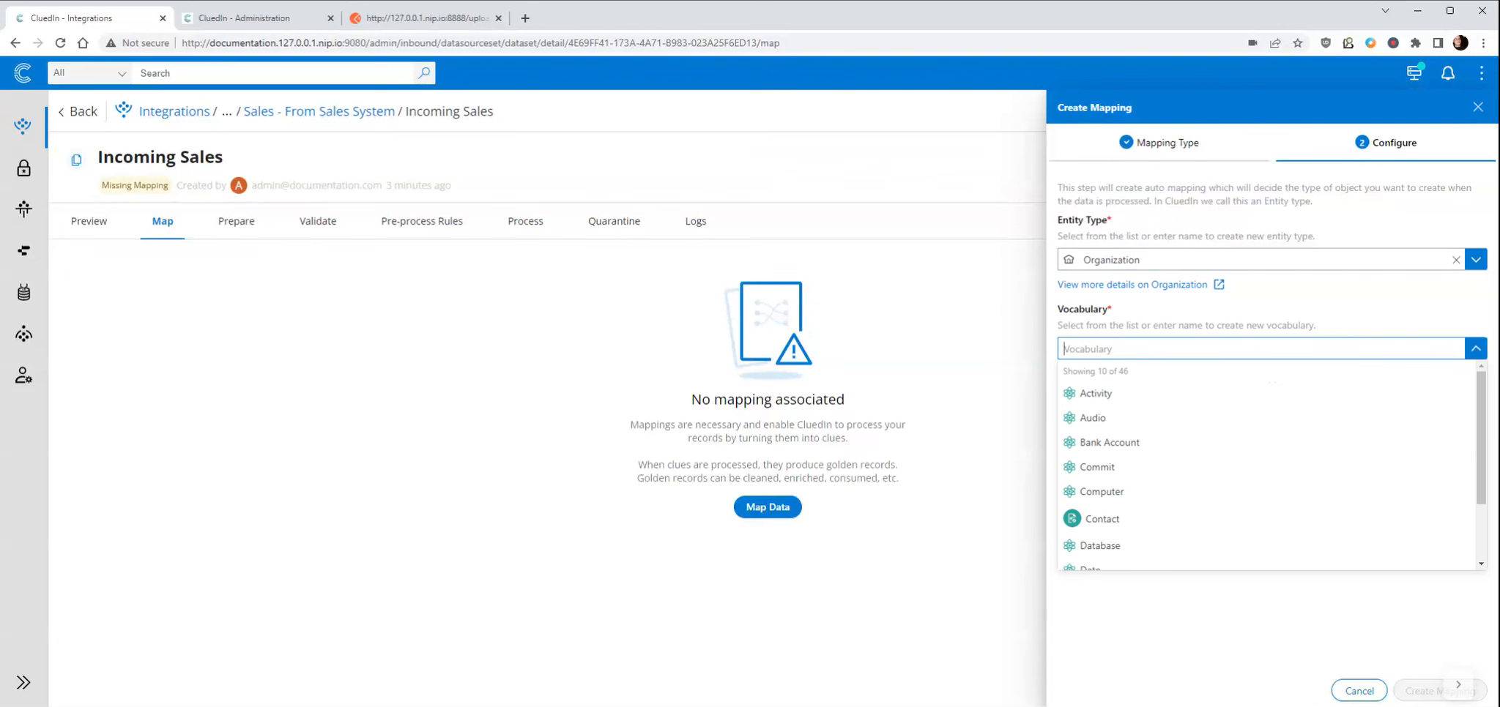
type("Org")
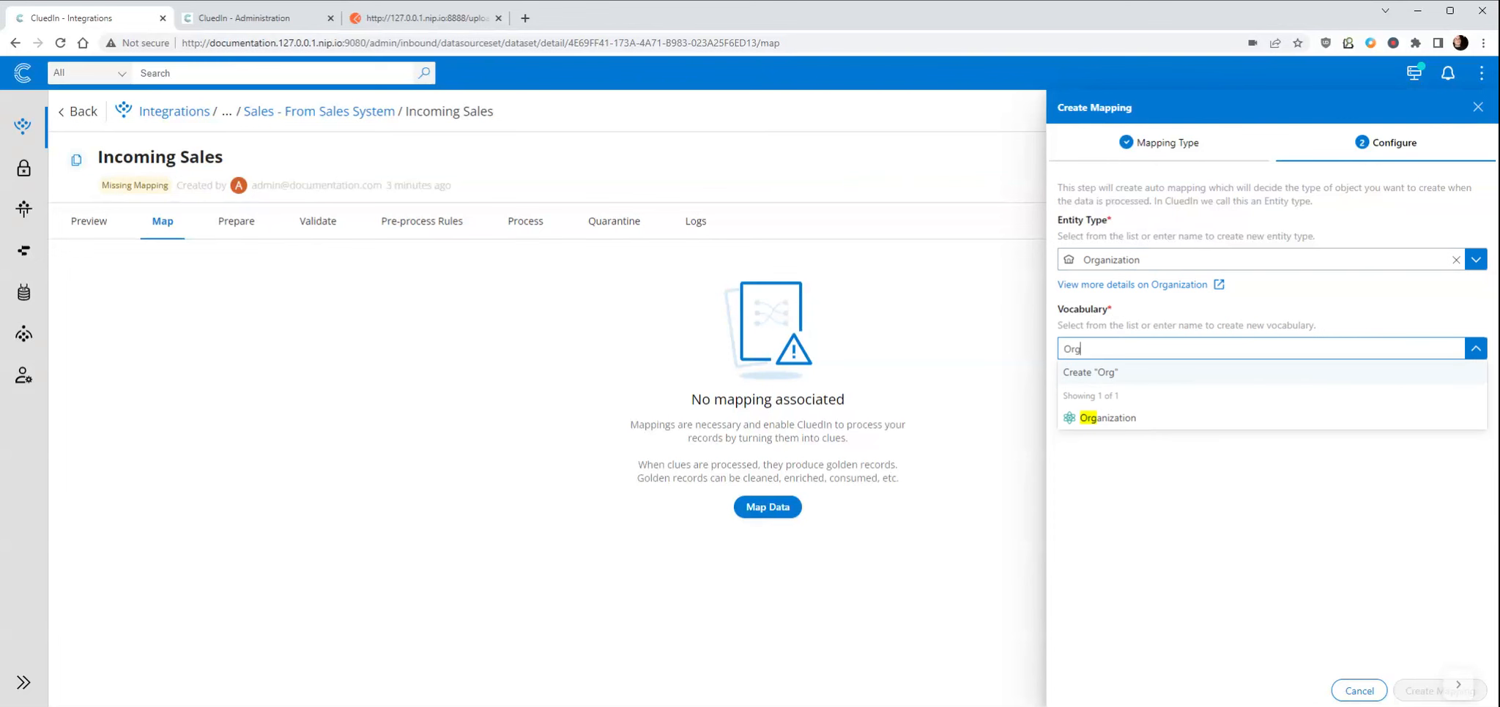
left_click(1108, 418)
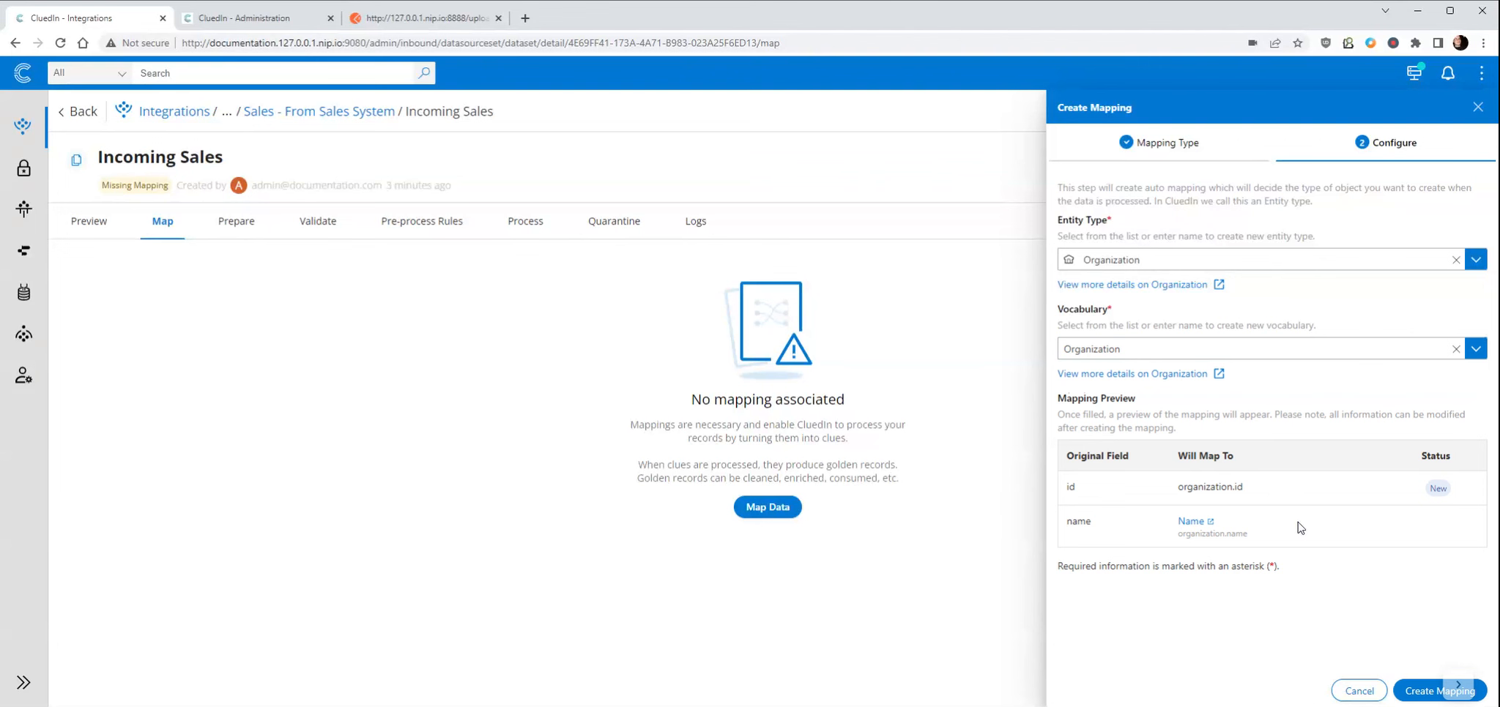
left_click(1416, 691)
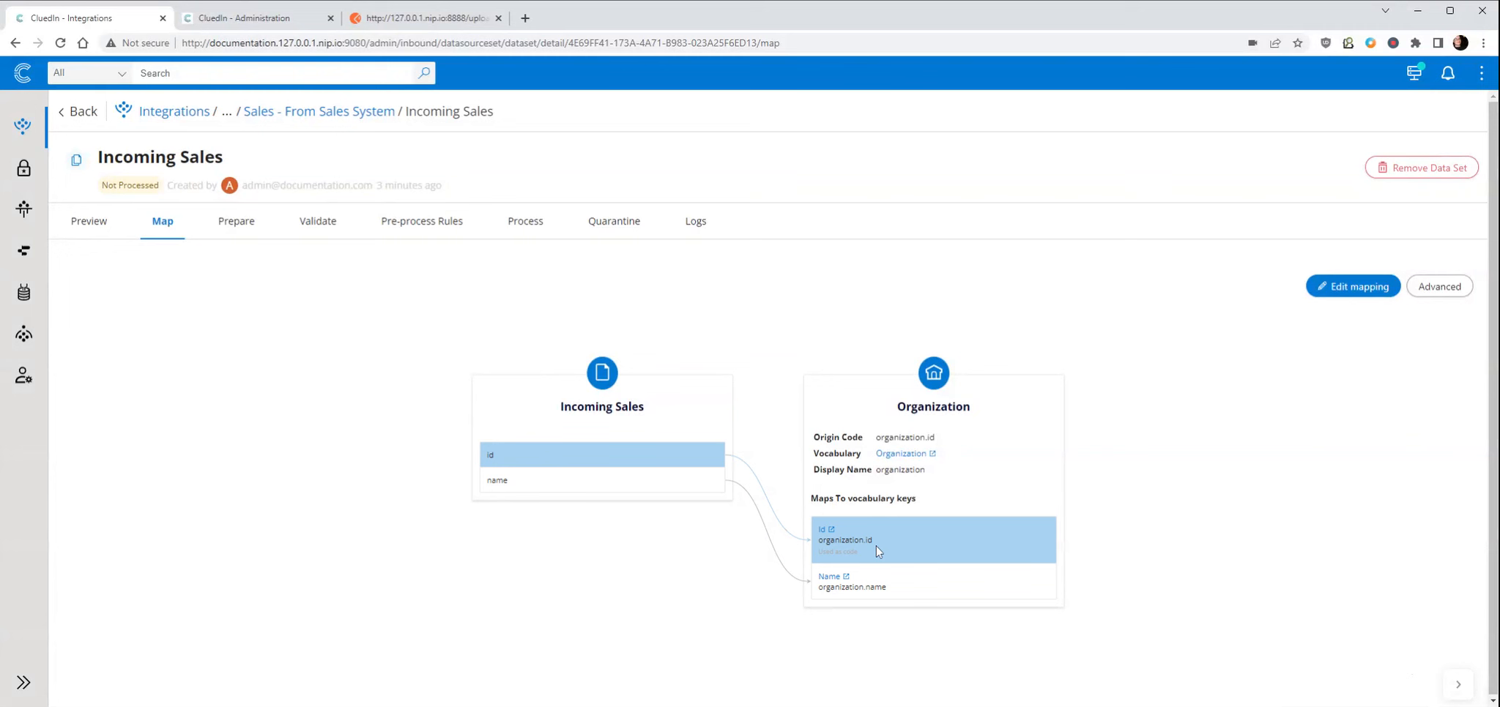
- Enable auto submission for the Incoming Sales data set and process its data, confirming the push of clues into CluedIn
left_click(514, 232)
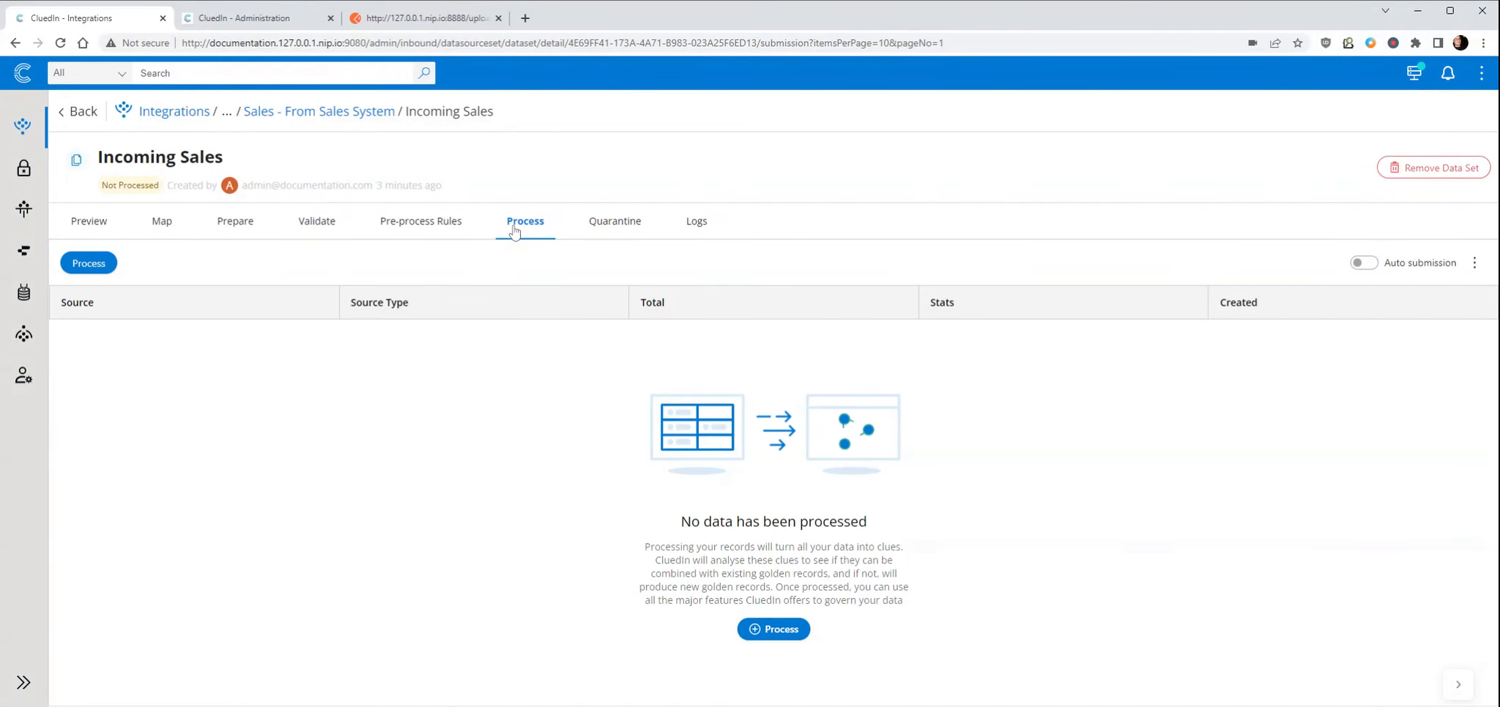
left_click(1366, 264)
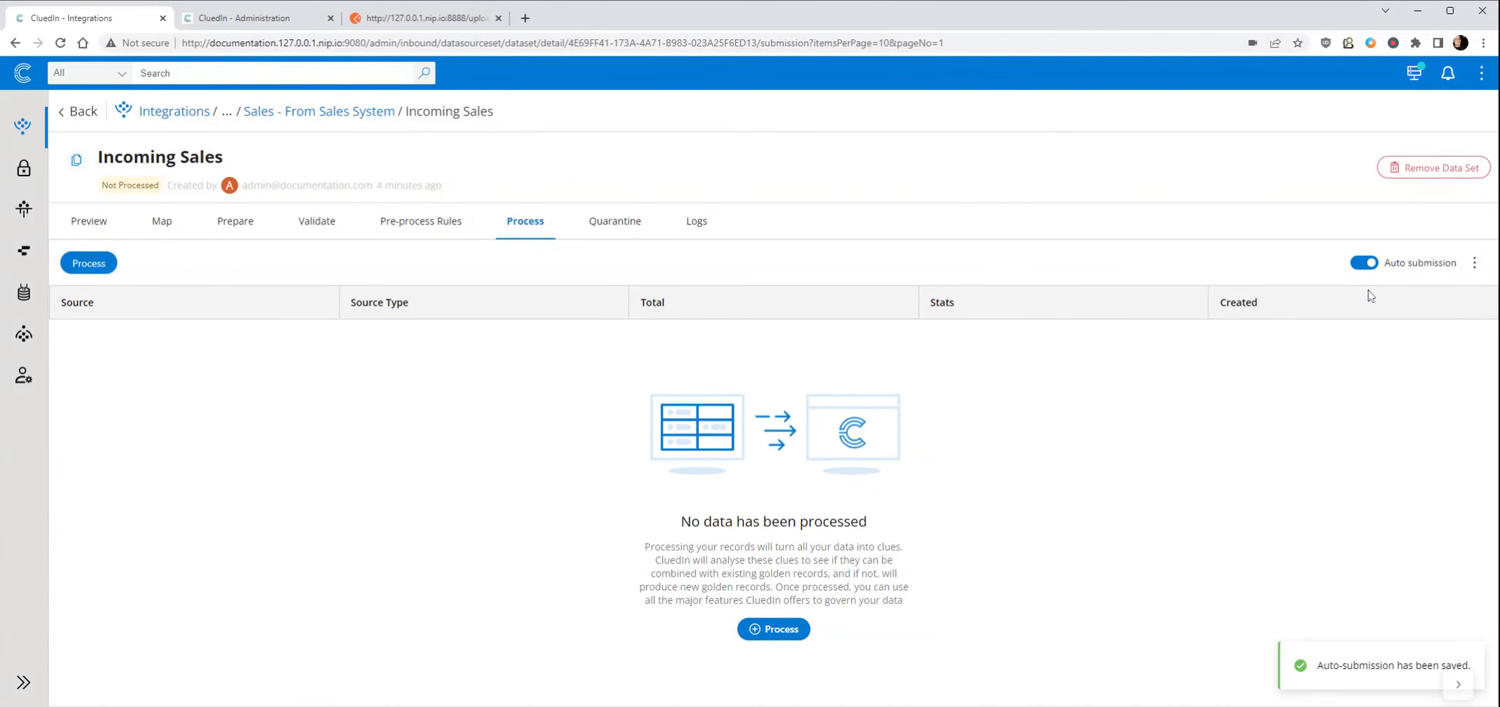
left_click(89, 263)
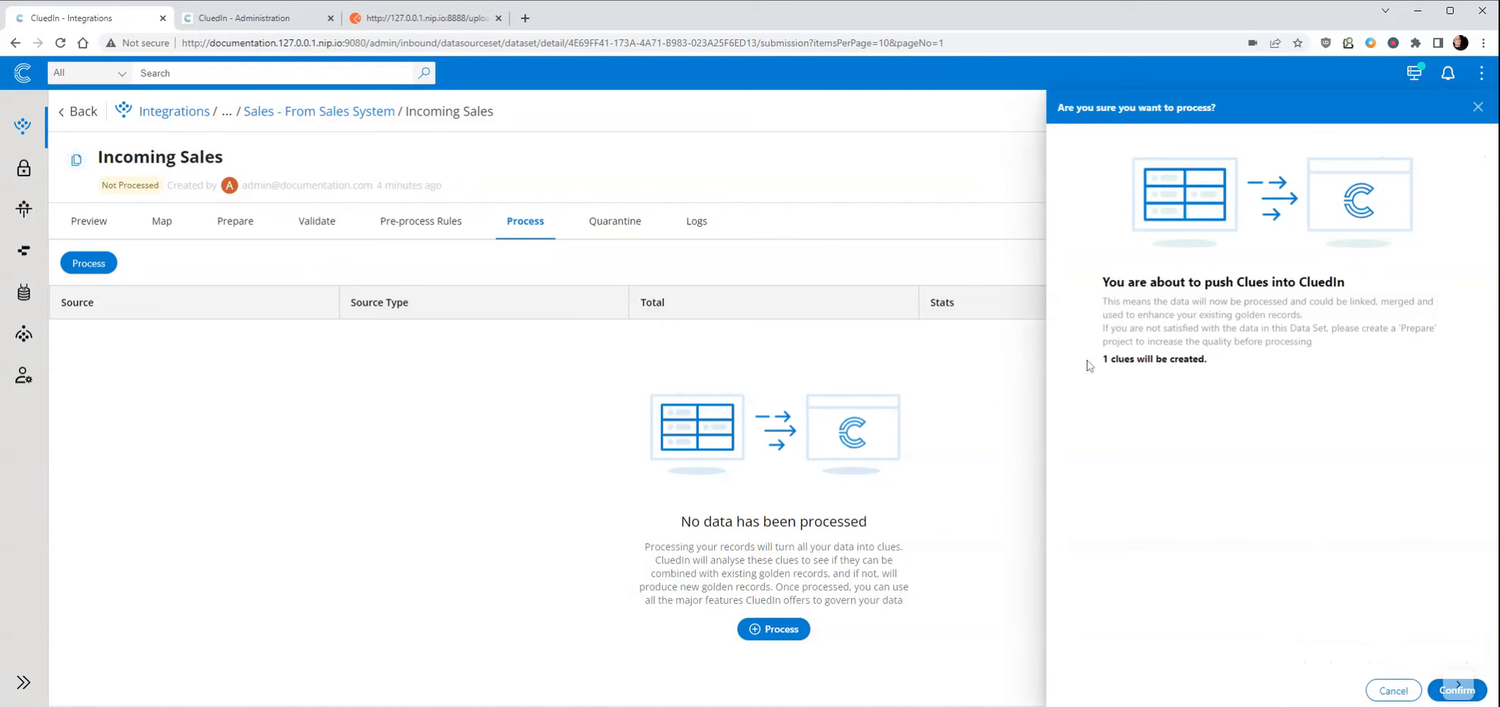
left_click_drag(1087, 361, 1246, 370)
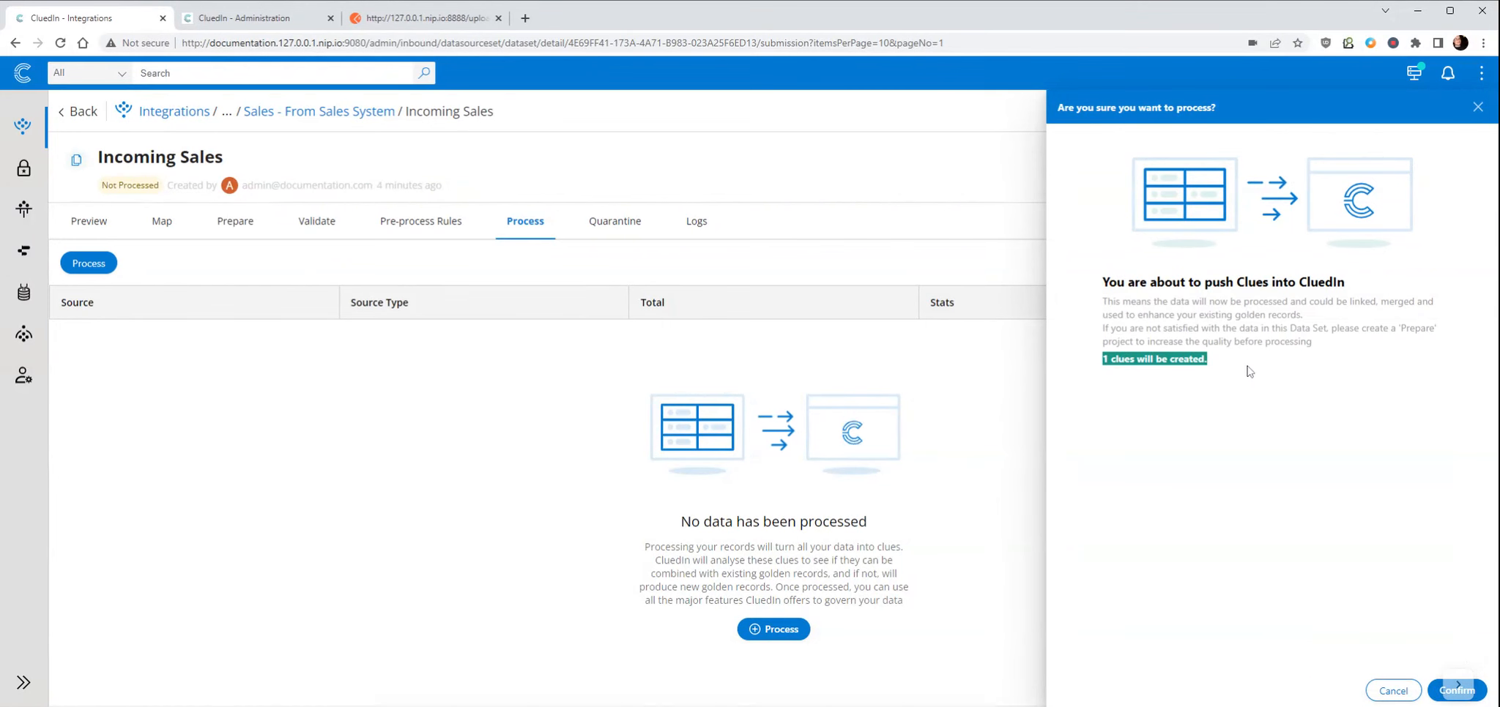
left_click(1434, 692)
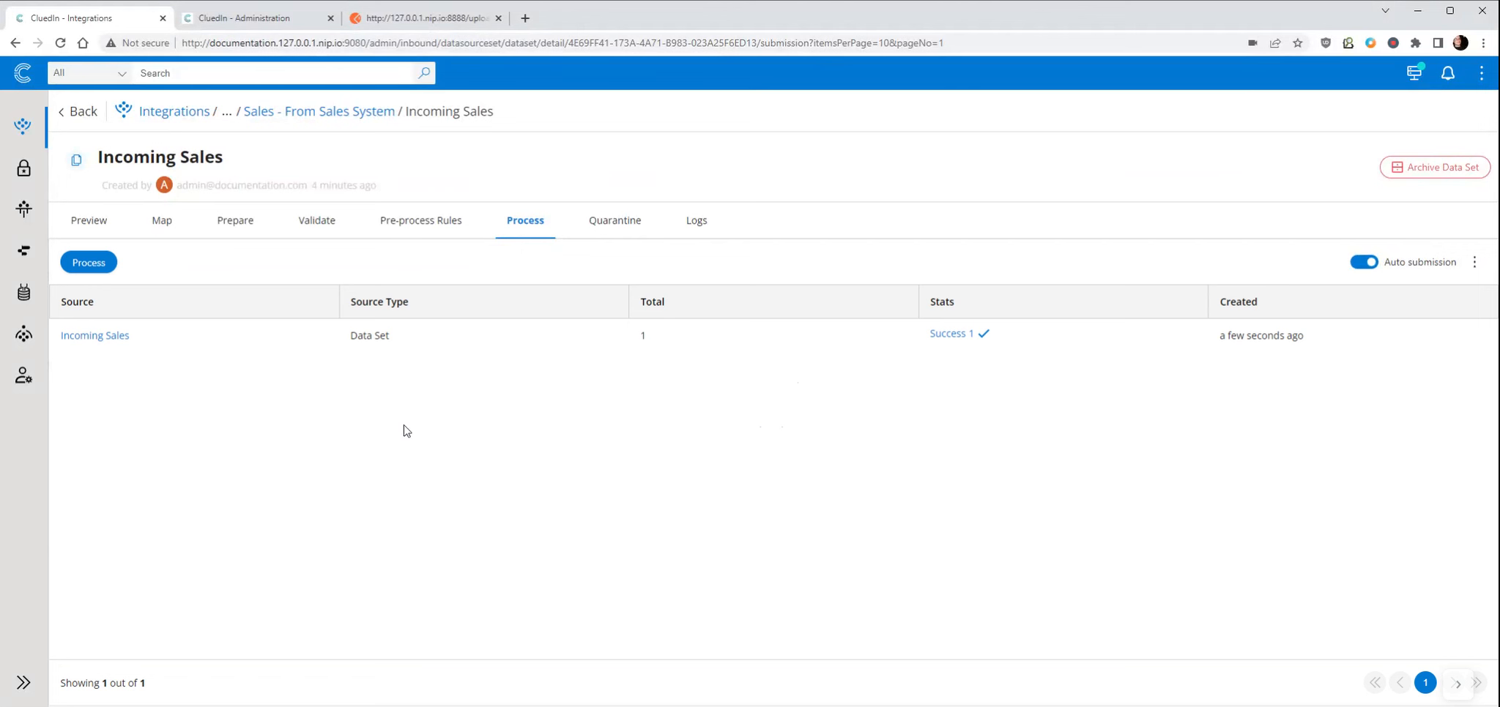
- Search all records, open the Hello World organization and examine its id and name property values
left_click(432, 76)
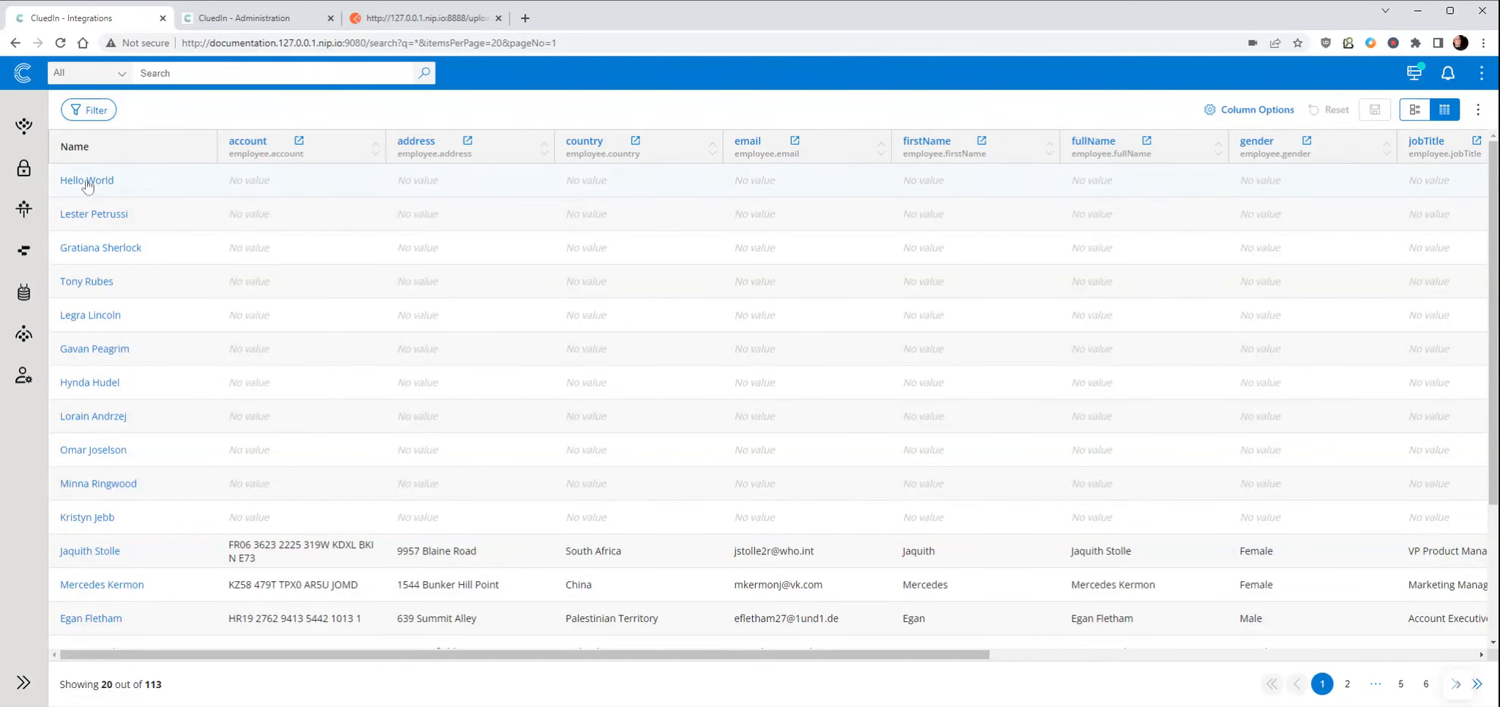
left_click(102, 181)
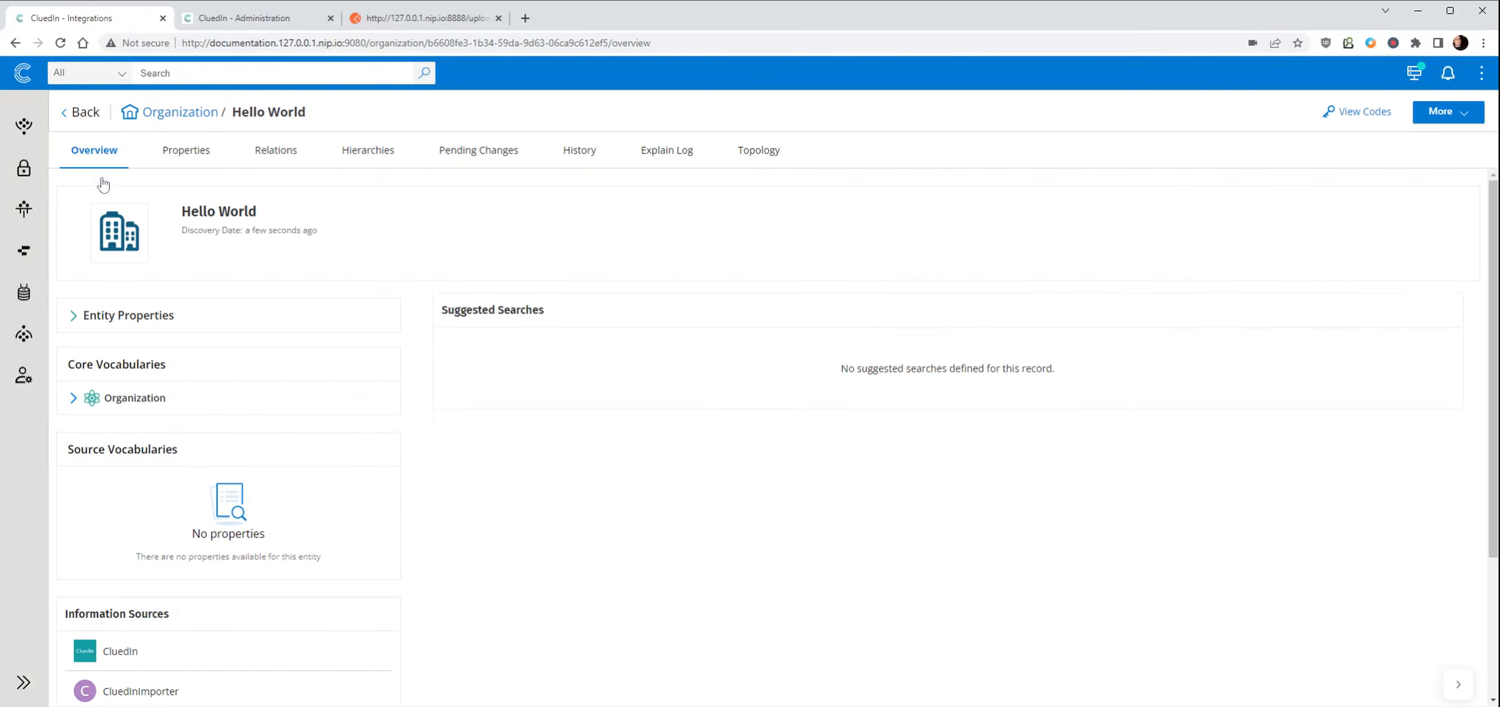
left_click(170, 151)
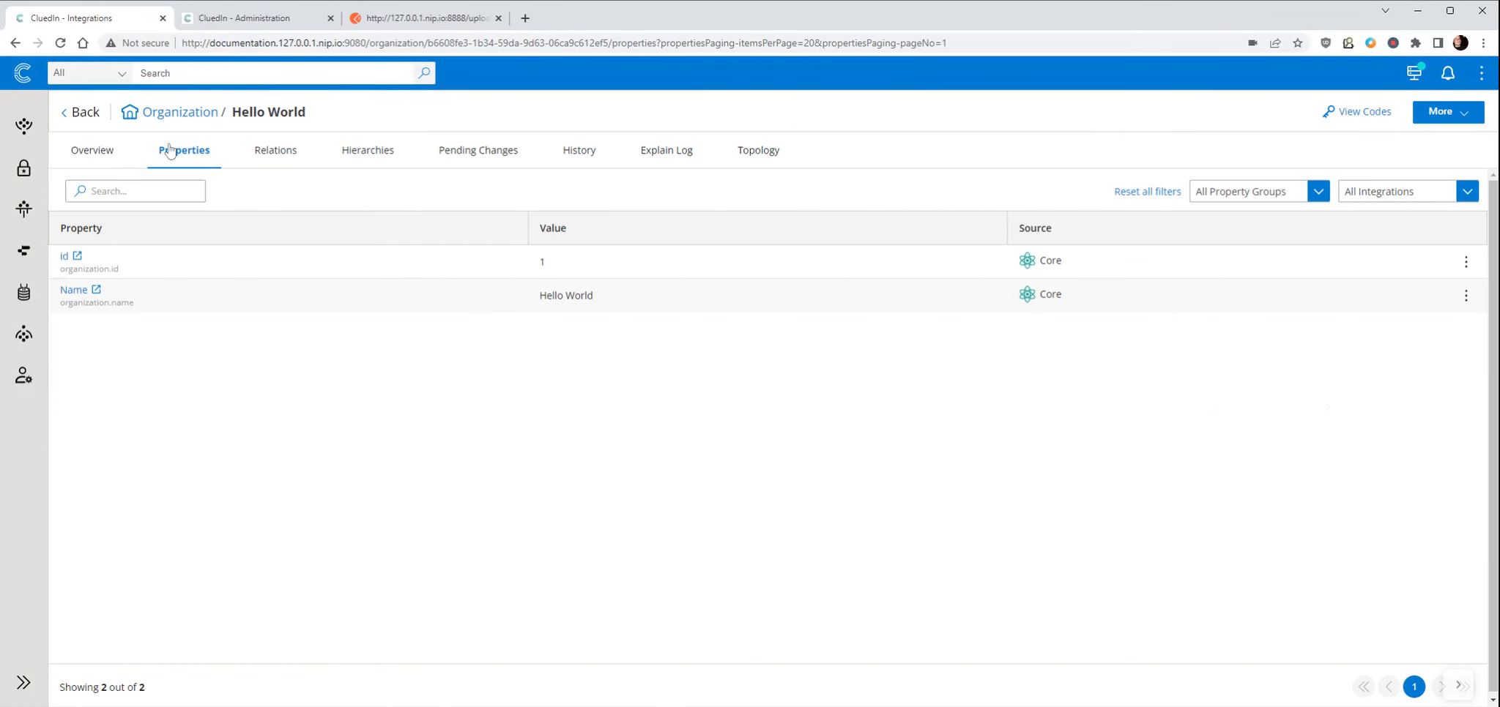
double_click(522, 269)
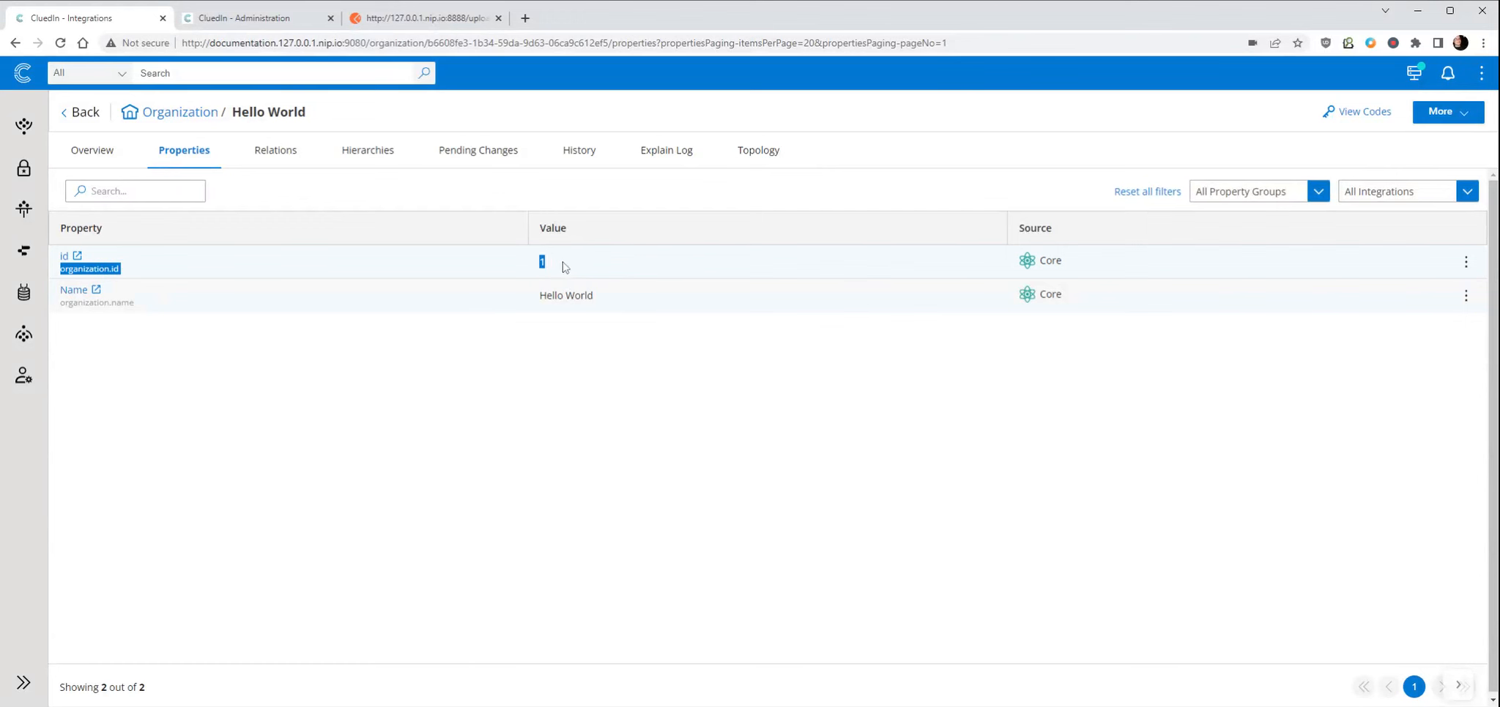
left_click_drag(537, 296, 636, 295)
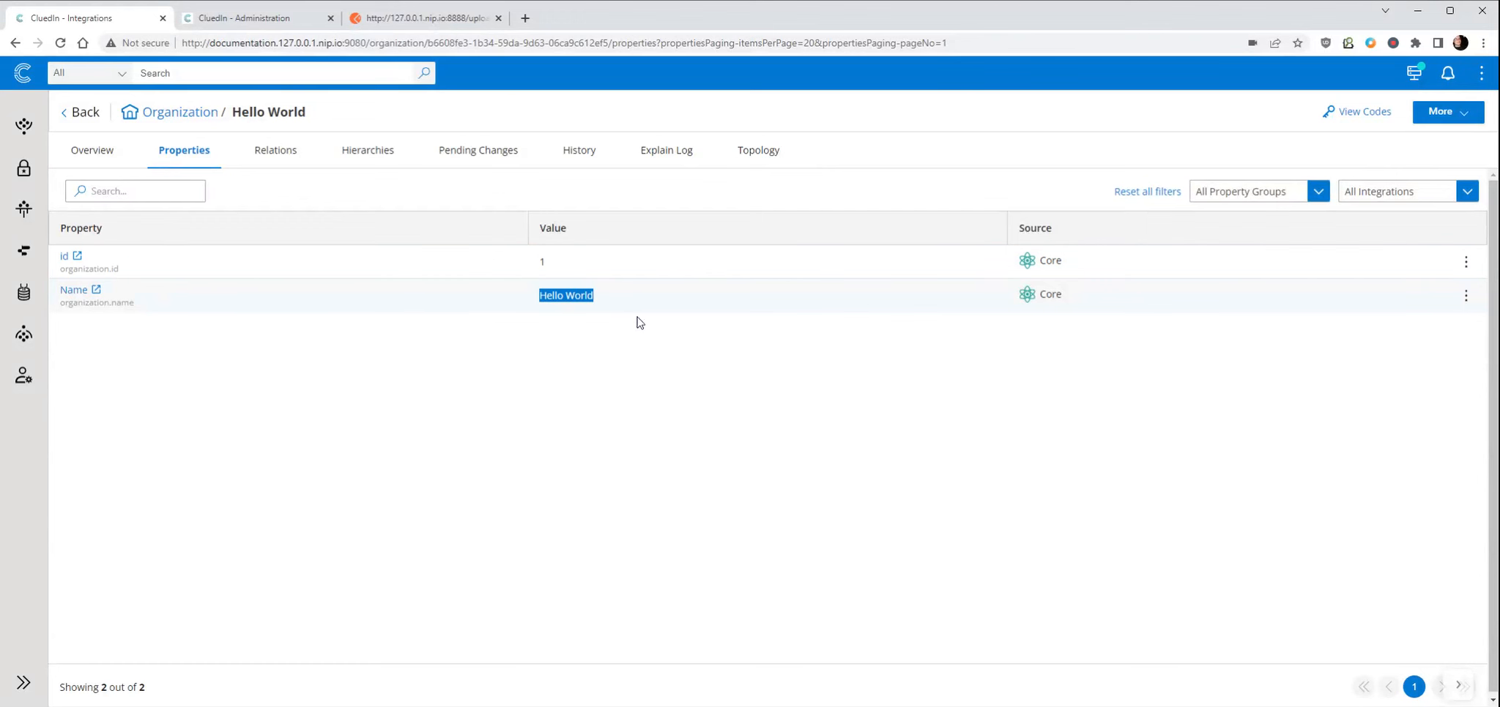
- Switch to Postman, change the record's id to 2 and its name to "Bye World", and send the request
left_click(382, 21)
left_click(132, 259)
key("Delete")
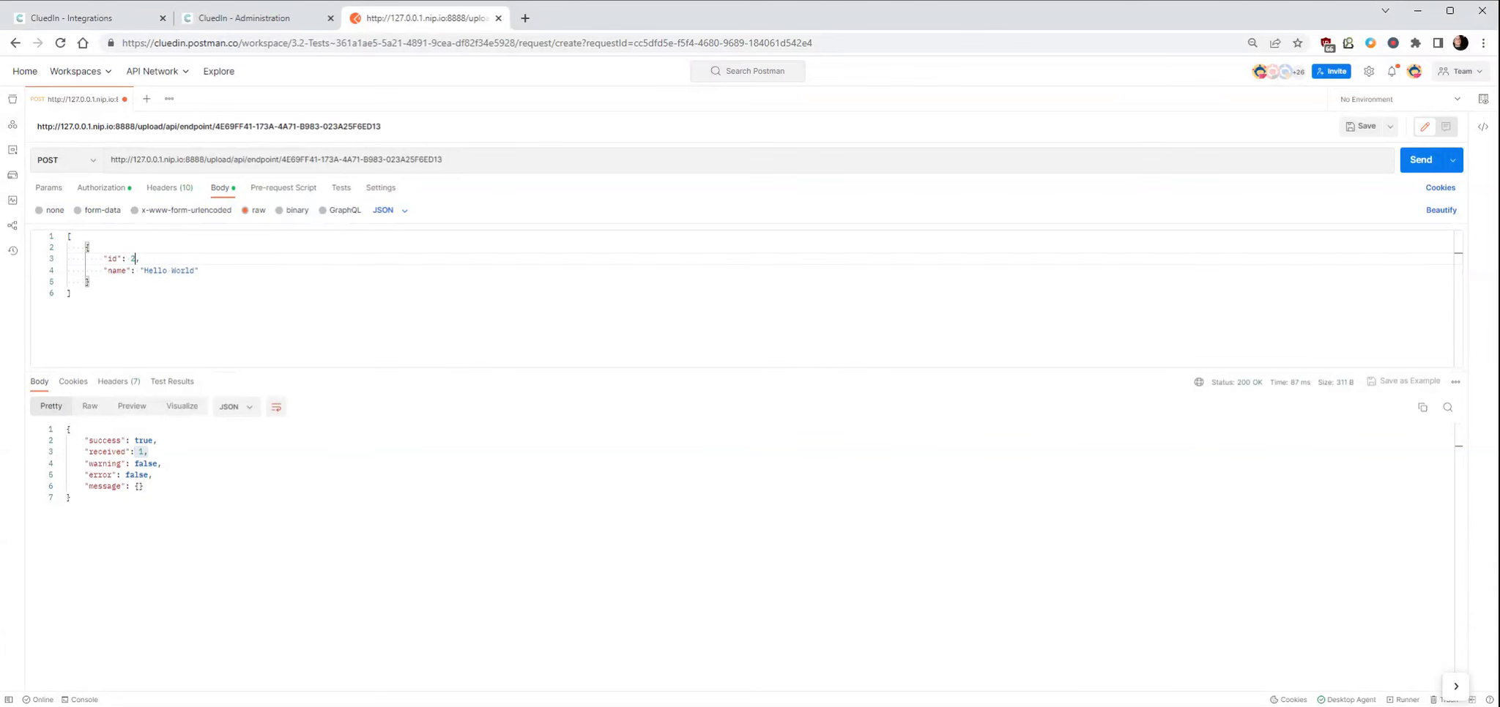
double_click(156, 271)
type("Bye")
left_click(1417, 169)
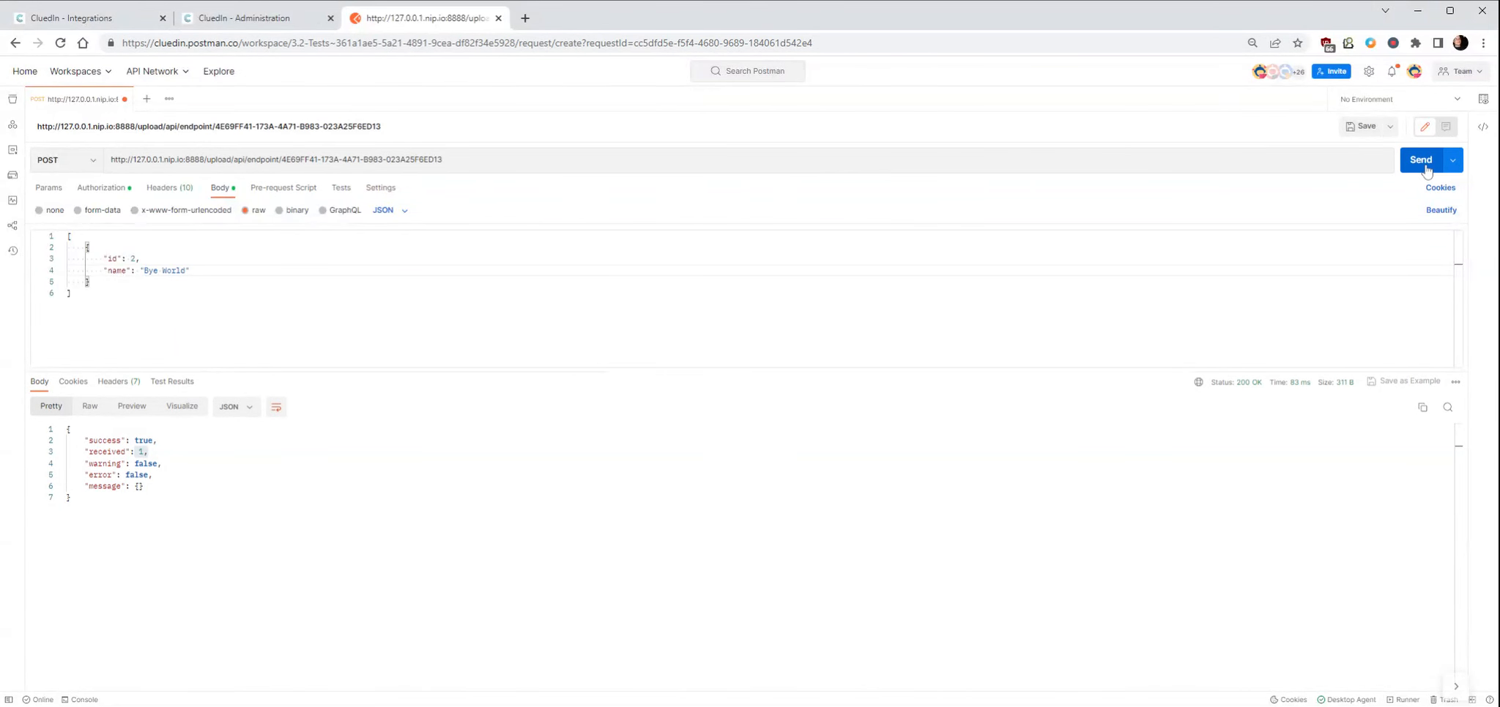
- Return to CluedIn and check the data preview and processing history of Incoming Sales in the Sales group's From Sales System source
left_click(120, 22)
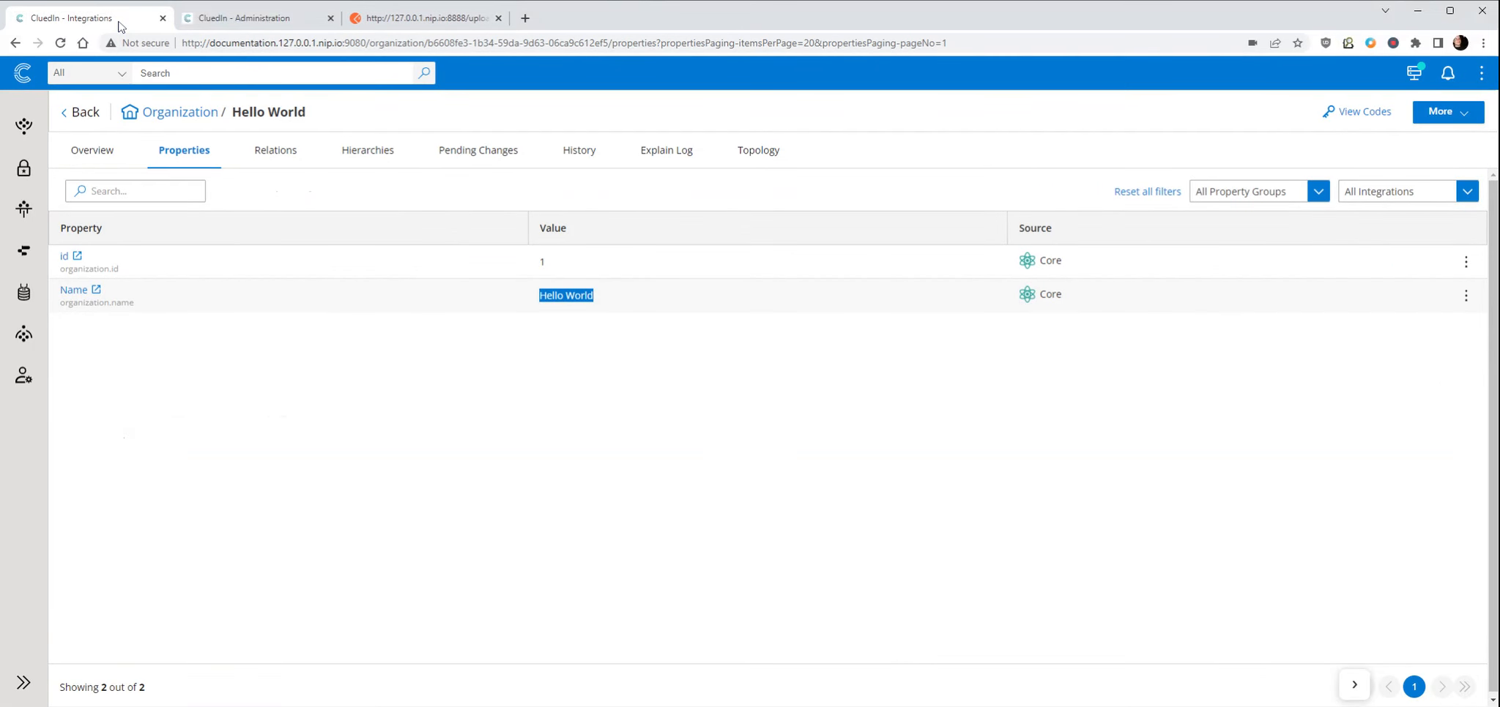
left_click(22, 82)
left_click(878, 187)
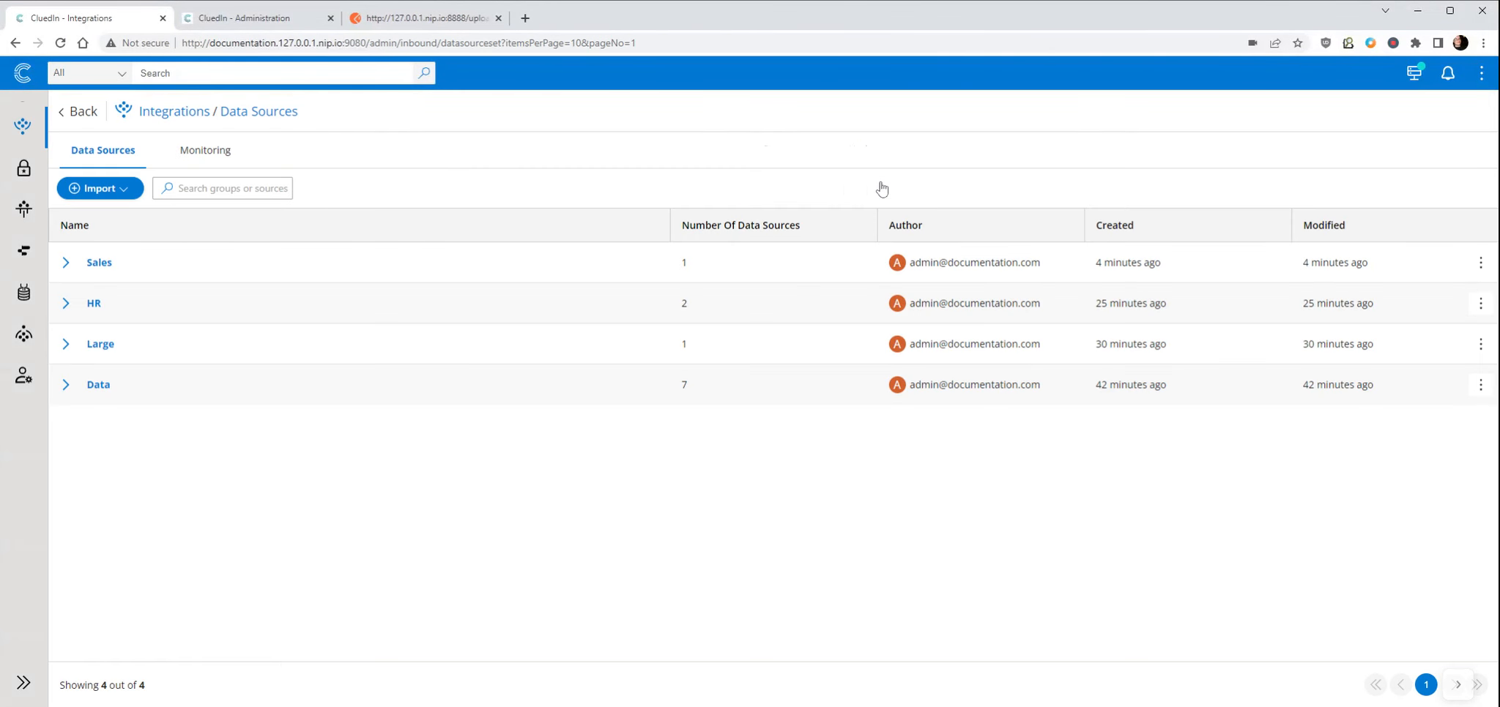
left_click(65, 262)
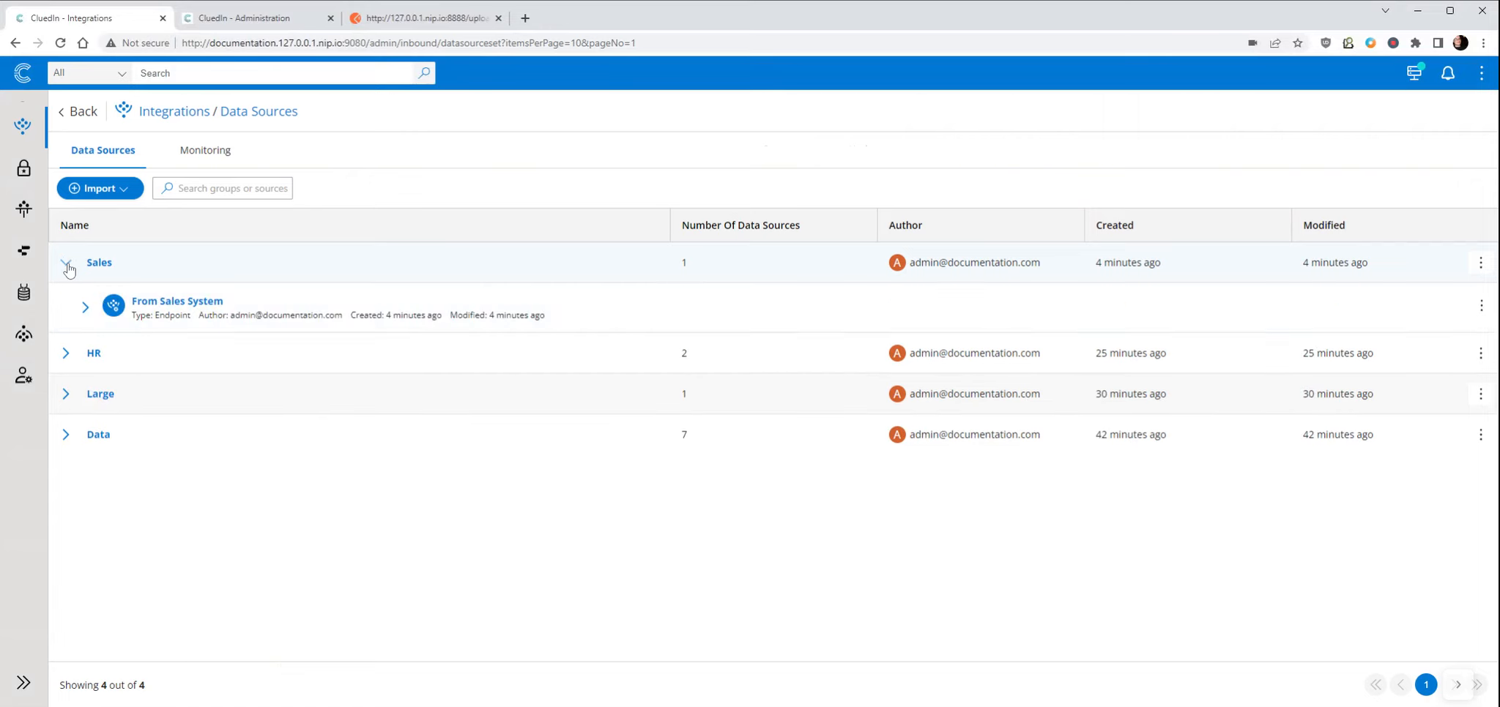
left_click(177, 304)
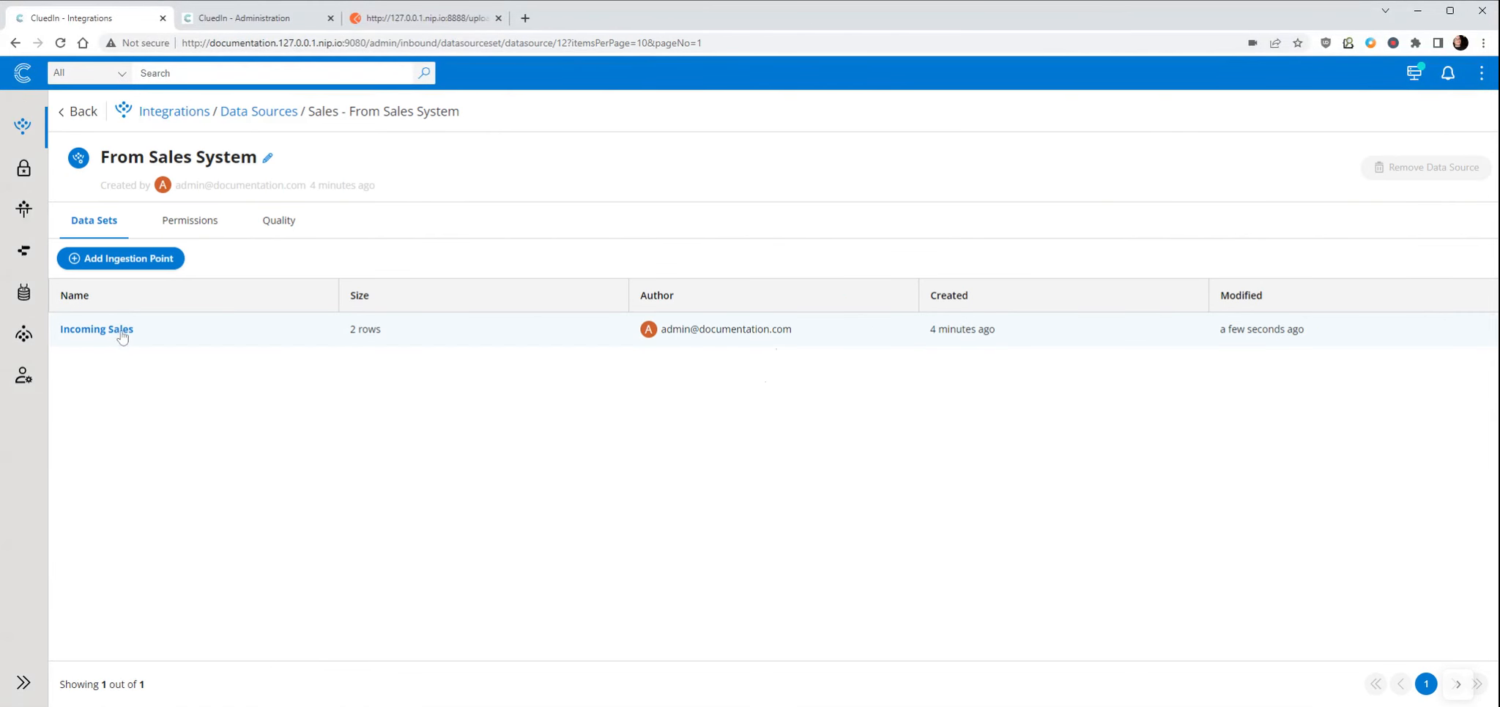
left_click(111, 332)
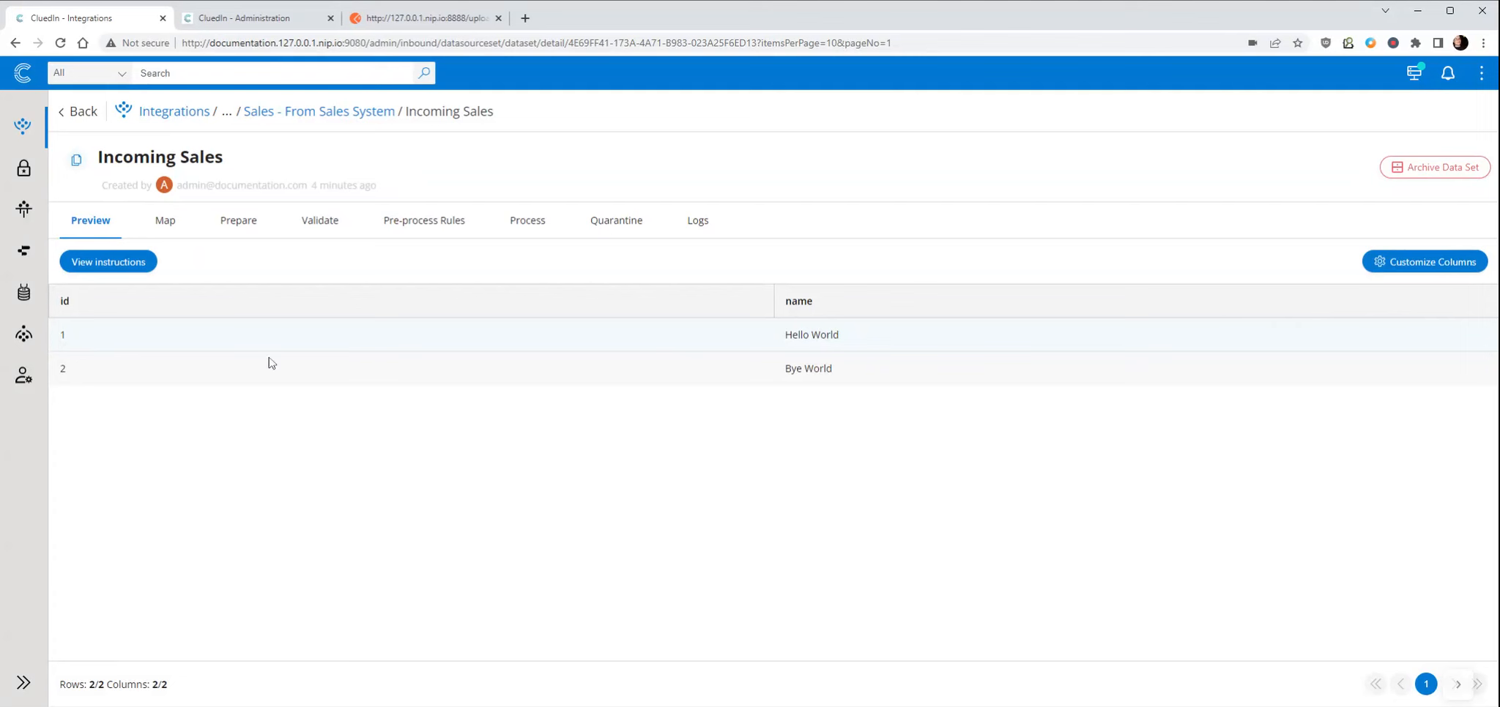
left_click(526, 219)
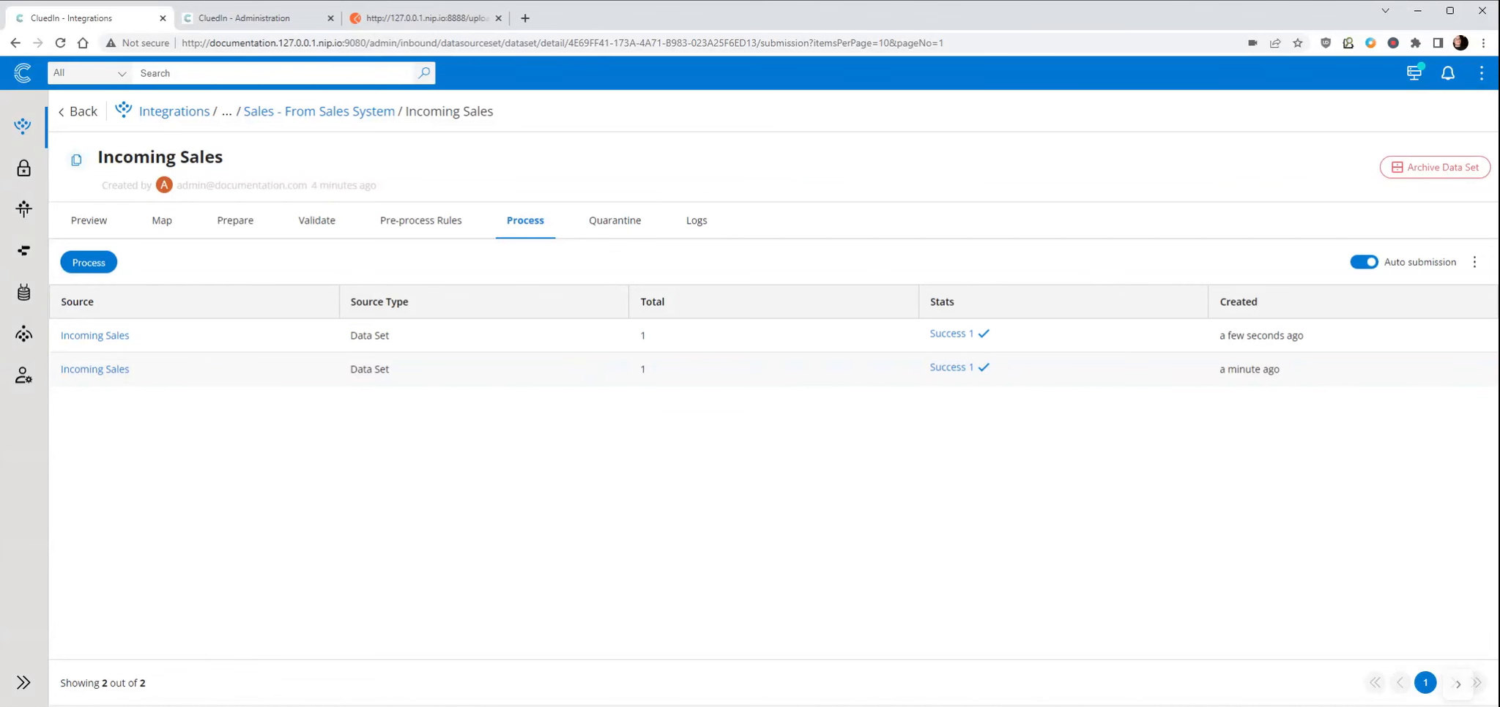
- Search all records from the CluedIn Administration page and open the Bye World organization
left_click(215, 28)
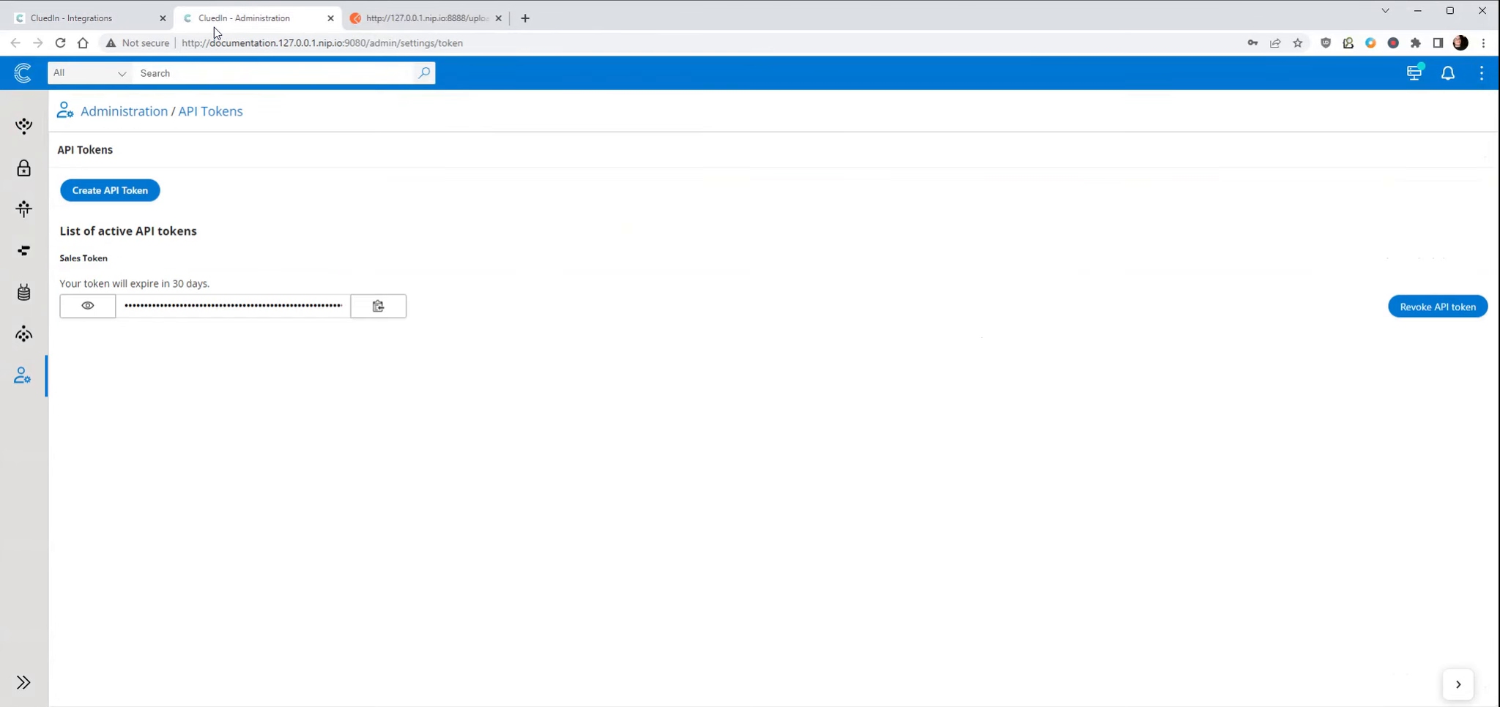
left_click(427, 75)
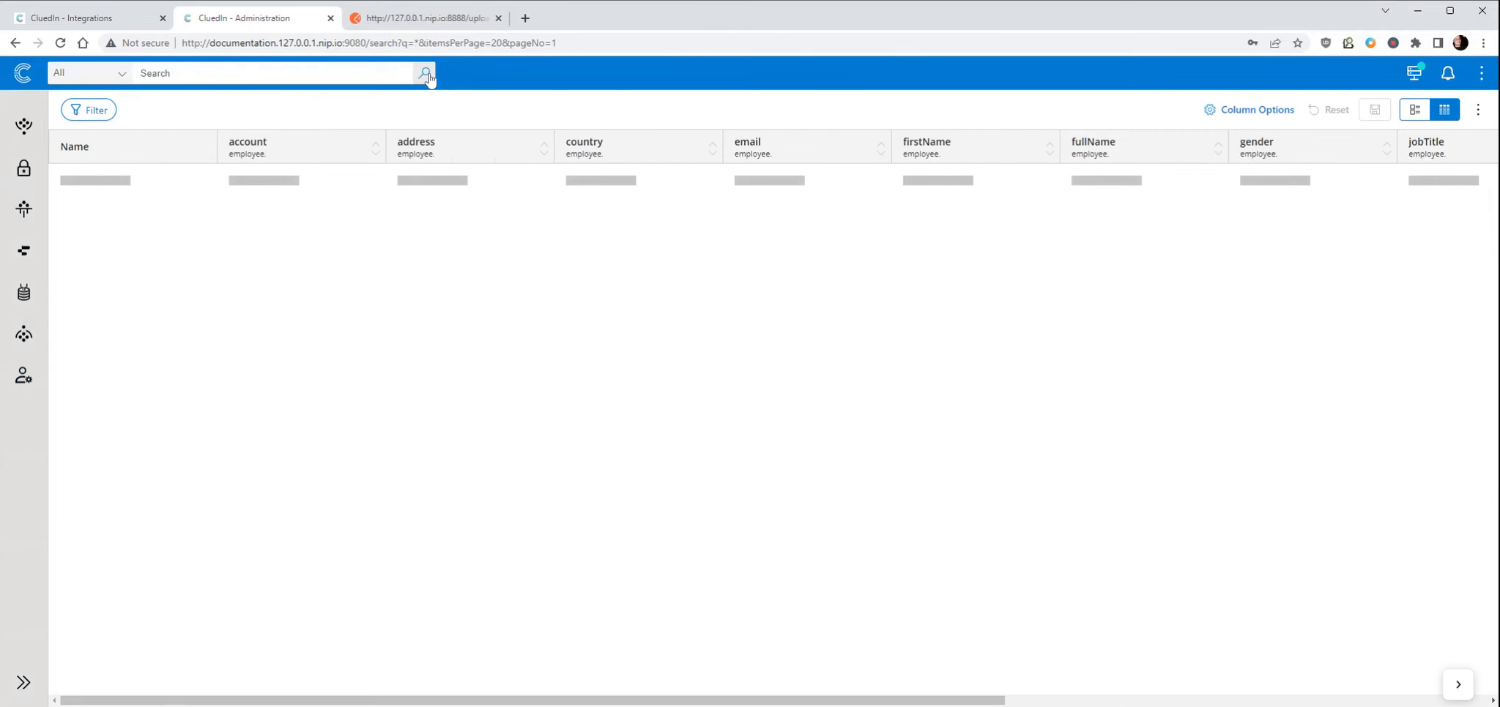
left_click(87, 183)
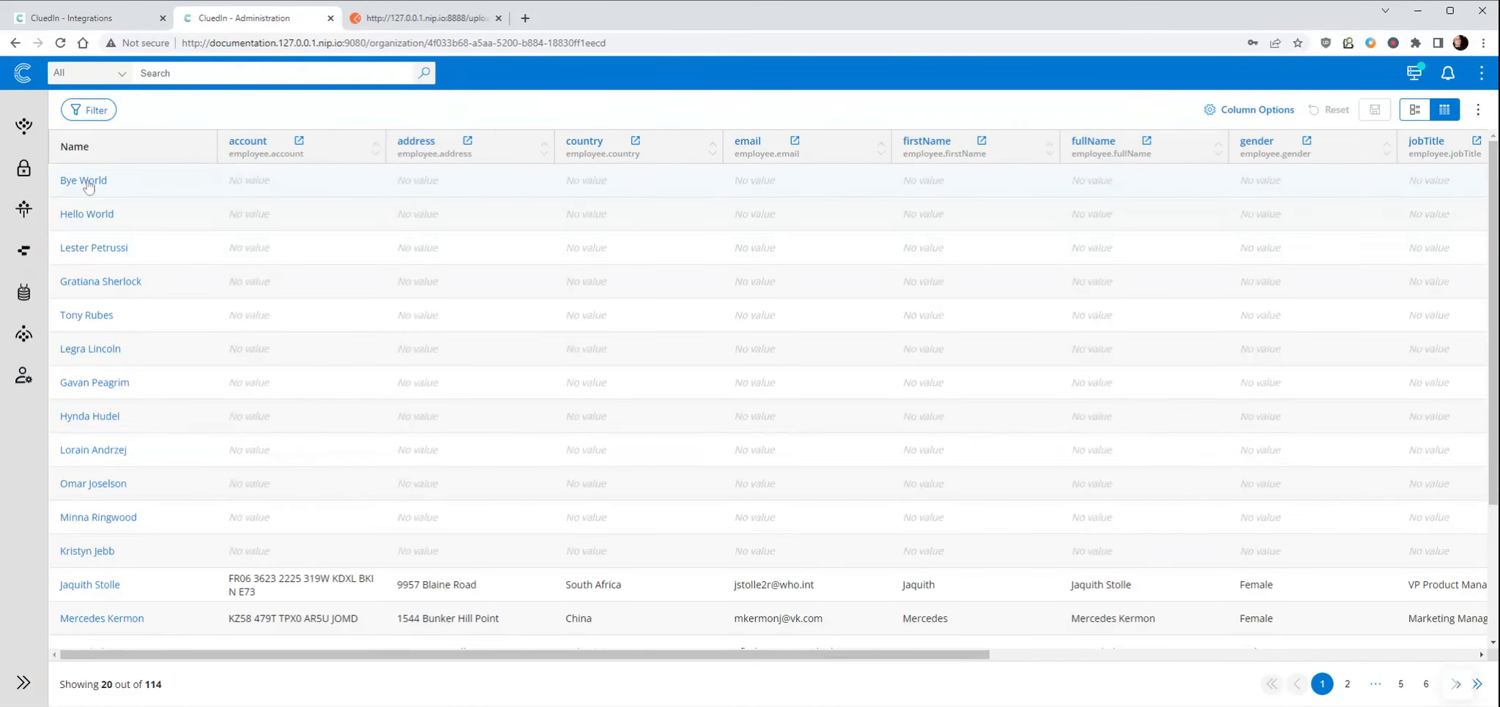